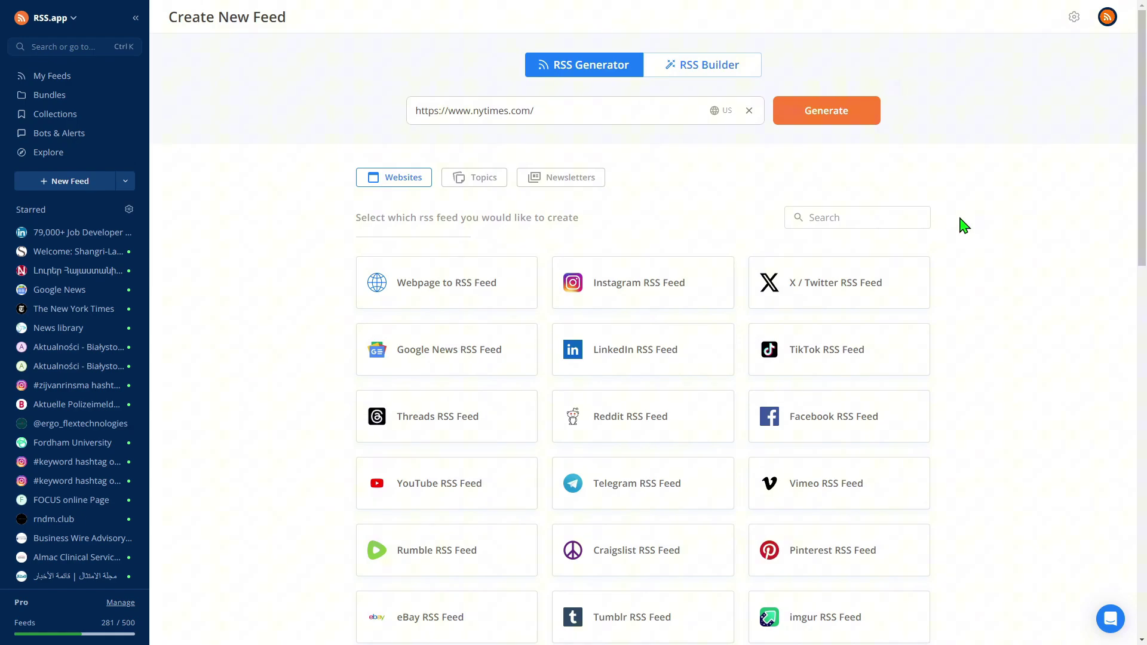
Generate the New York Times feed, save it to My Feeds, and return to Create New Feed
key(Return)
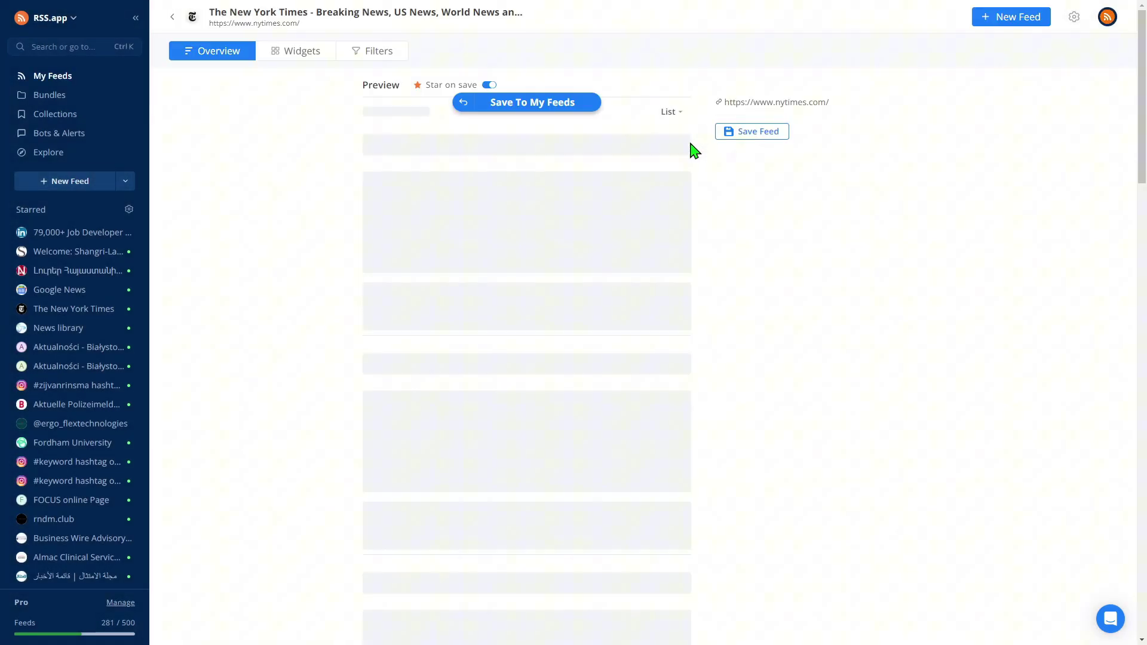
click(541, 106)
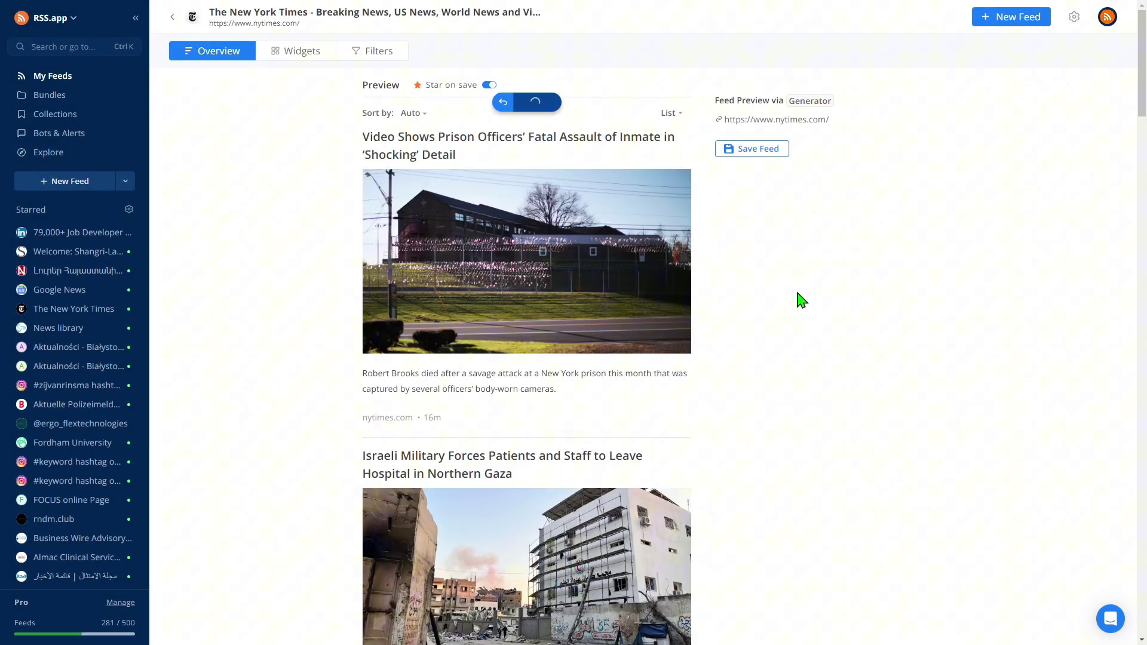
scroll(708, 316, down, 6)
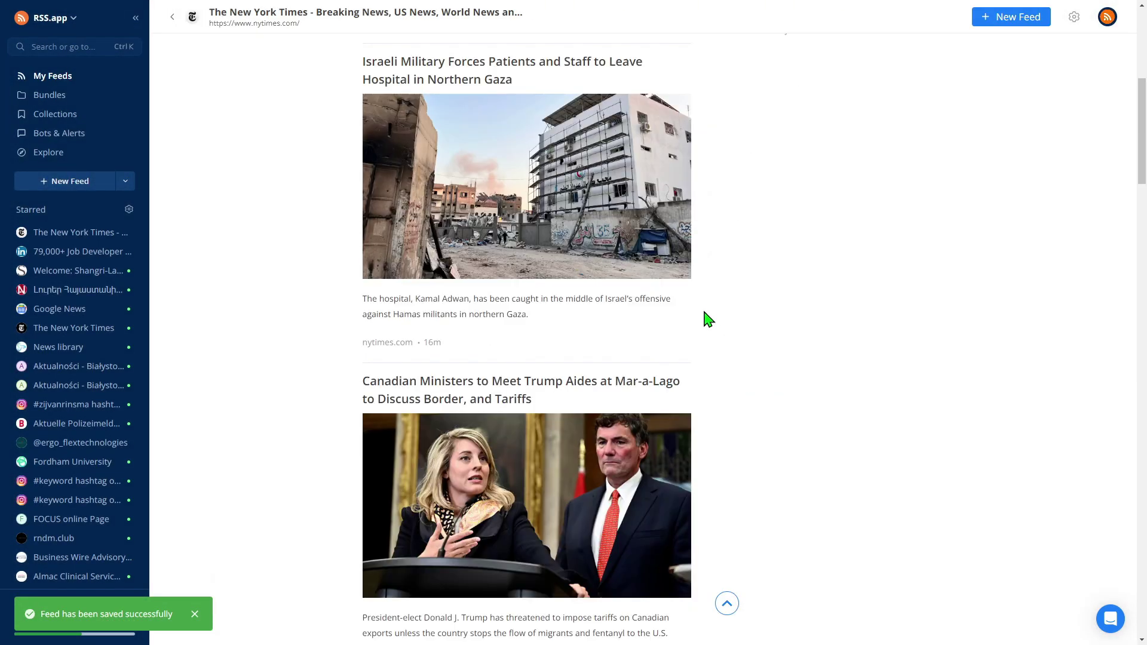
scroll(708, 318, down, 4)
scroll(707, 320, up, 6)
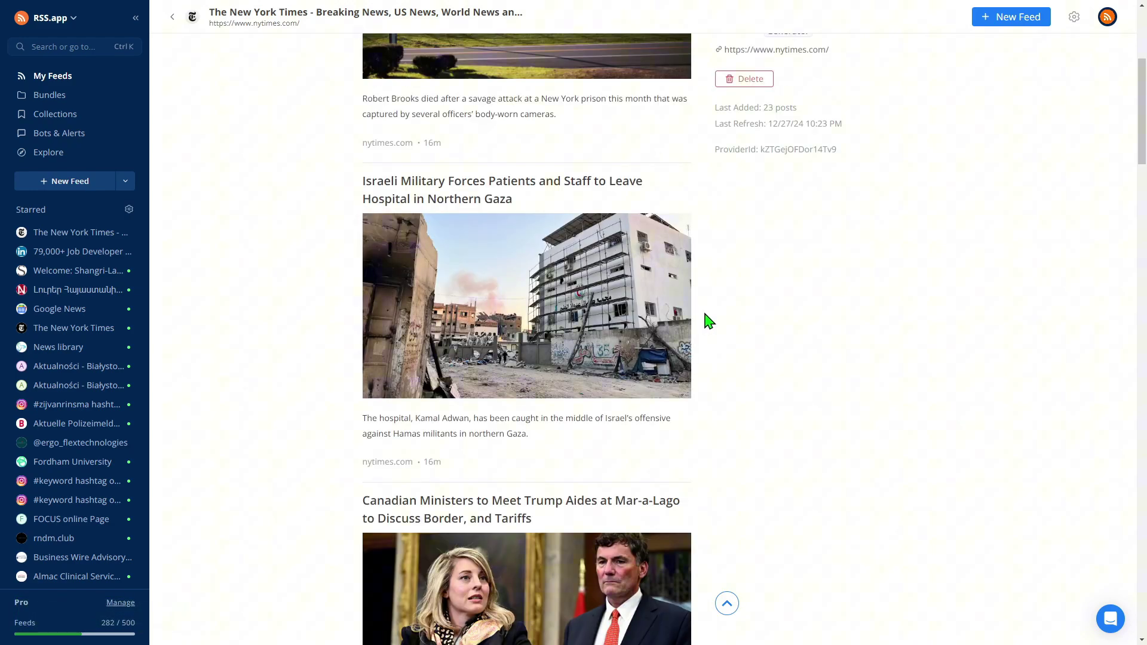
scroll(708, 321, up, 5)
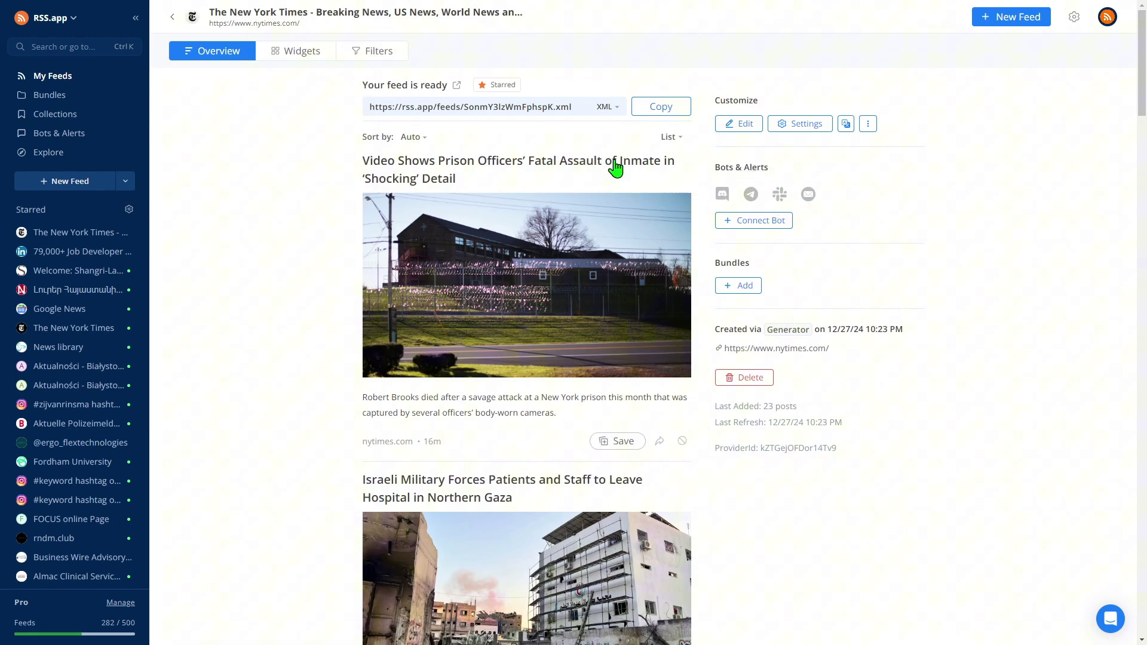
click(172, 17)
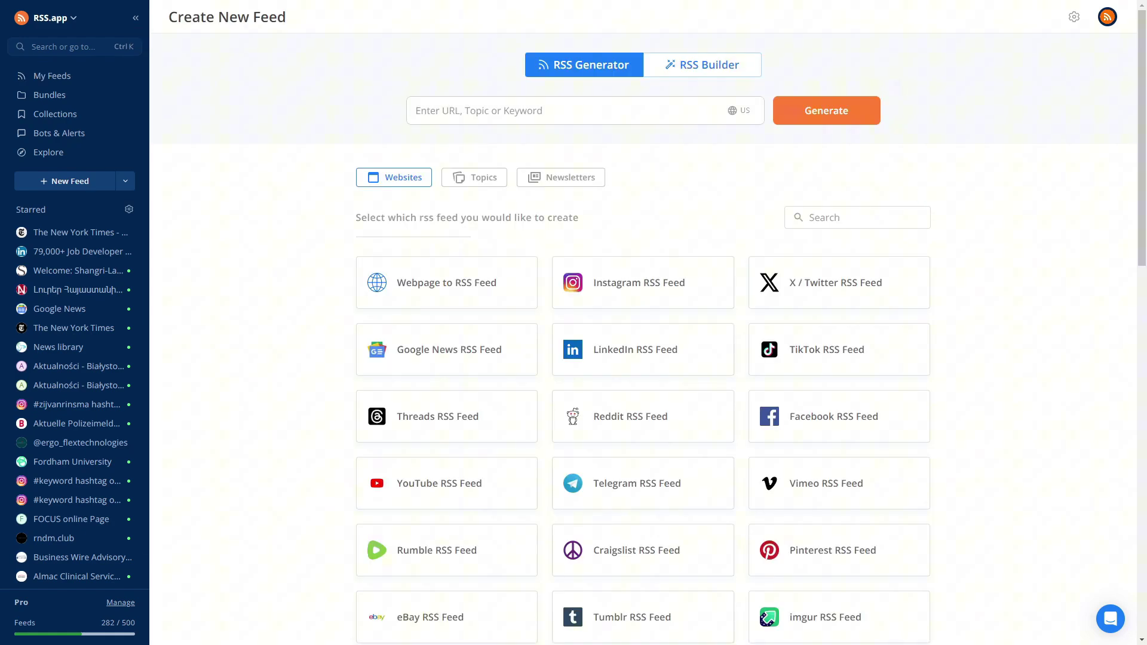
Generate a keyword feed for 'Apple' and save it to My Feeds
click(657, 111)
click(709, 112)
text(Apple)
click(809, 120)
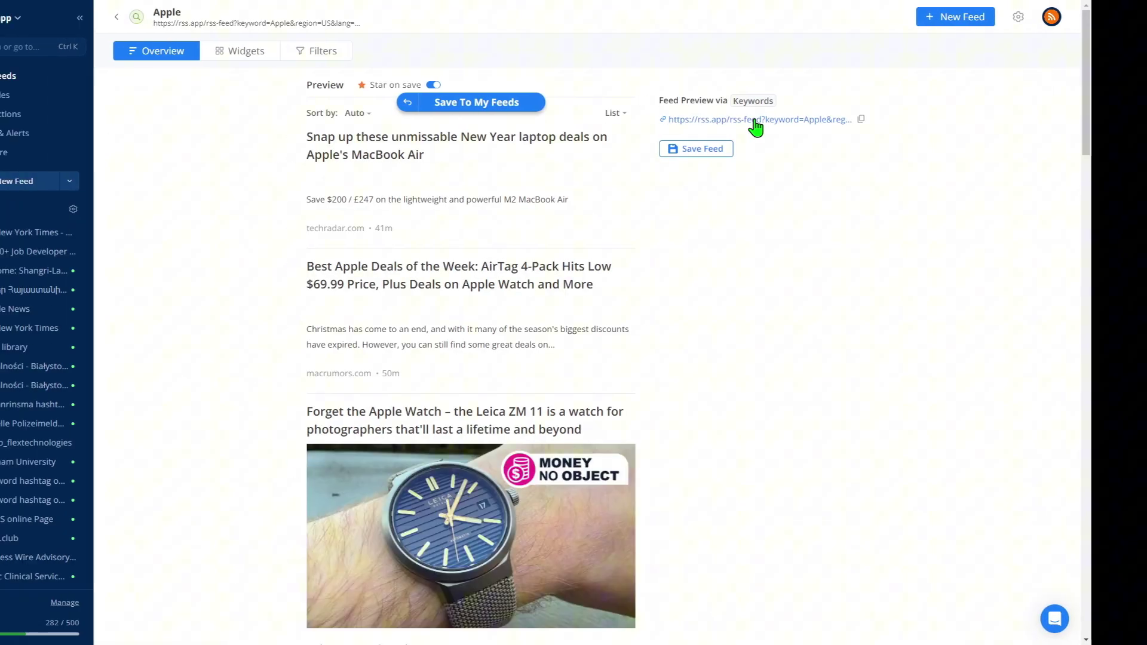
click(537, 104)
scroll(793, 267, down, 8)
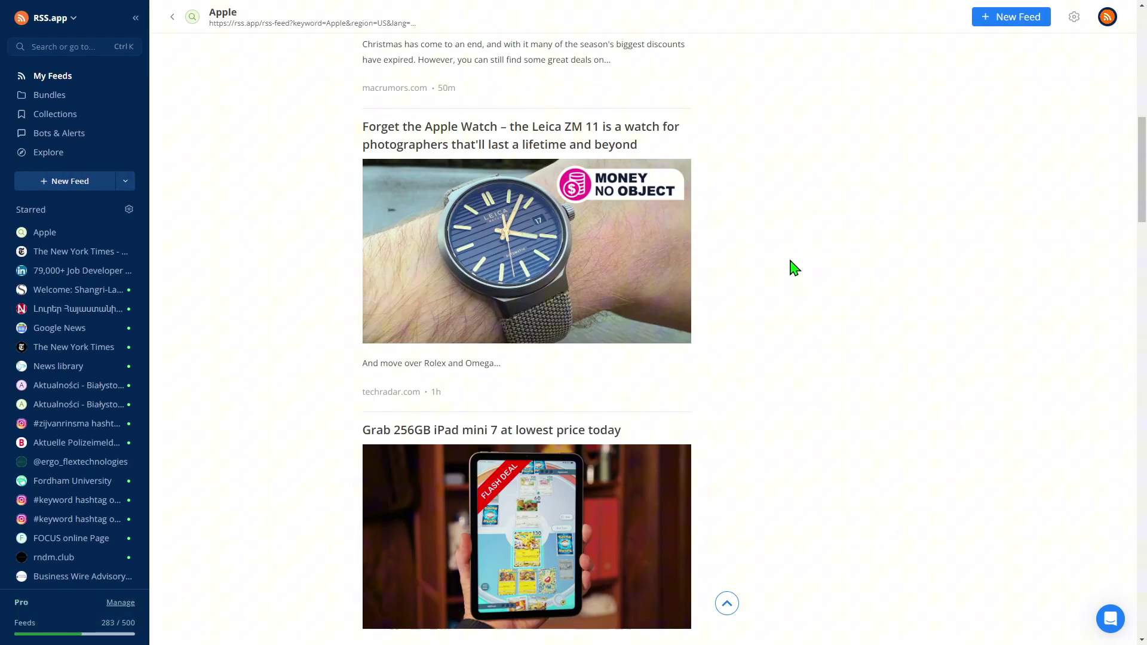
scroll(794, 267, down, 20)
scroll(794, 268, up, 5)
scroll(794, 267, up, 15)
Browse the suggested topic ideas grouped by industry
click(1011, 16)
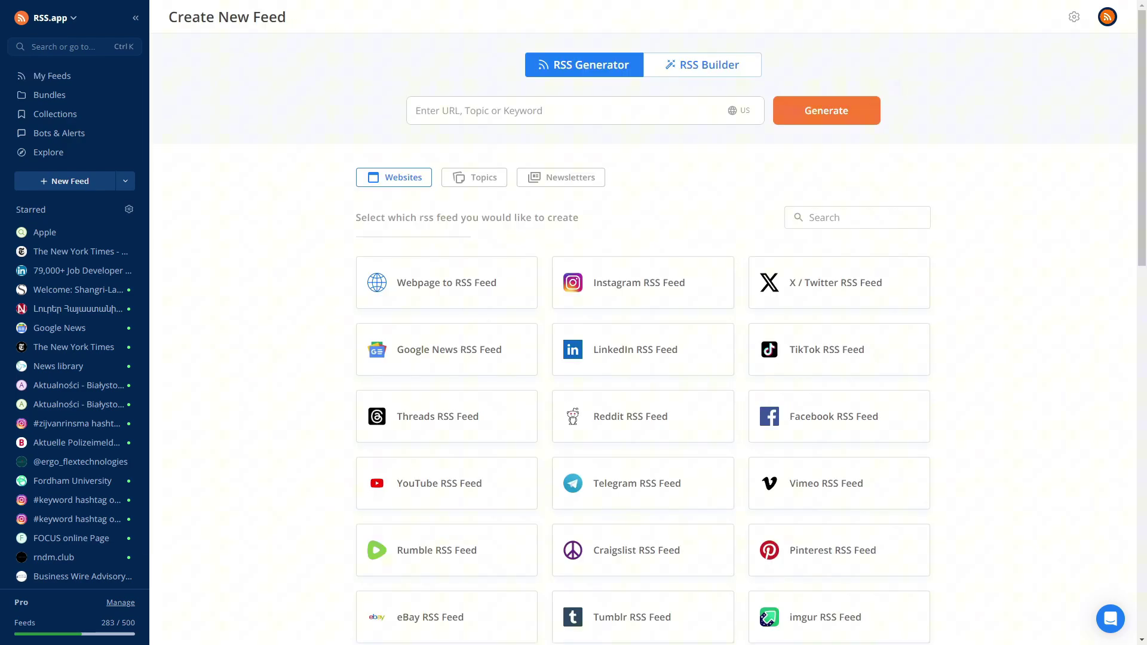
click(474, 178)
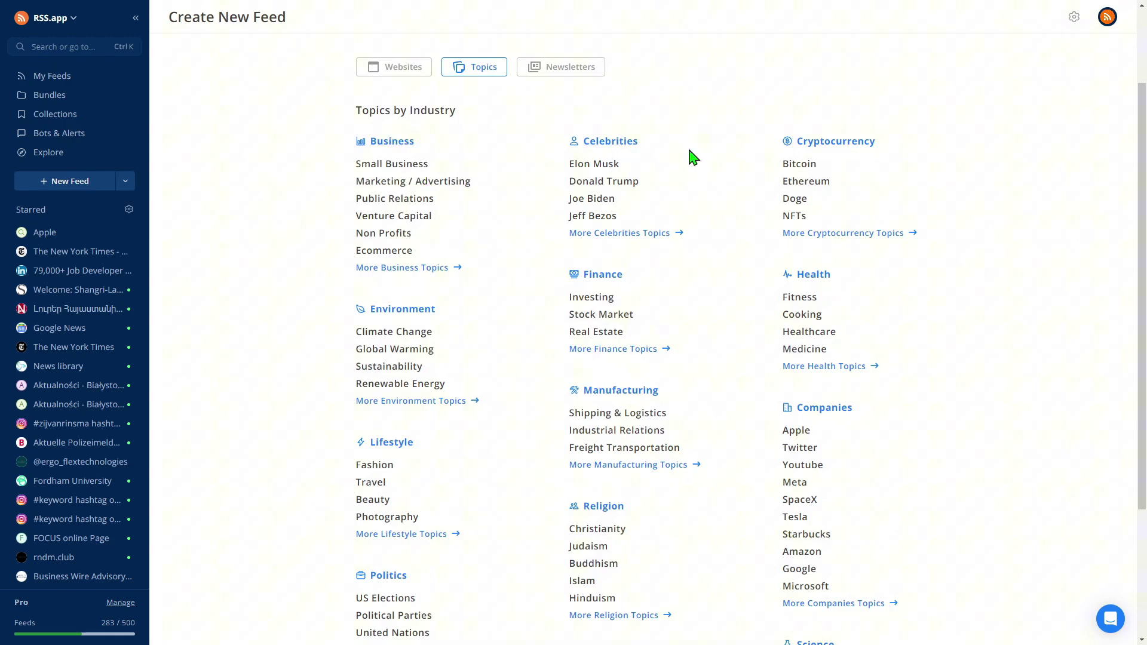
middle_click(528, 335)
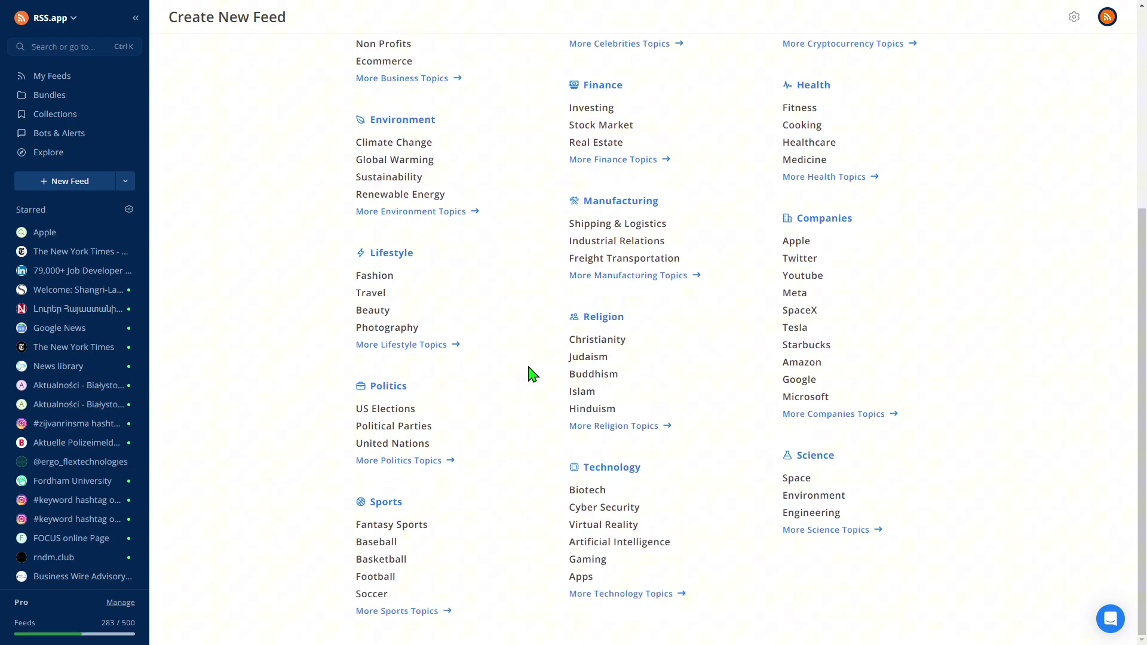
scroll(530, 372, up, 1)
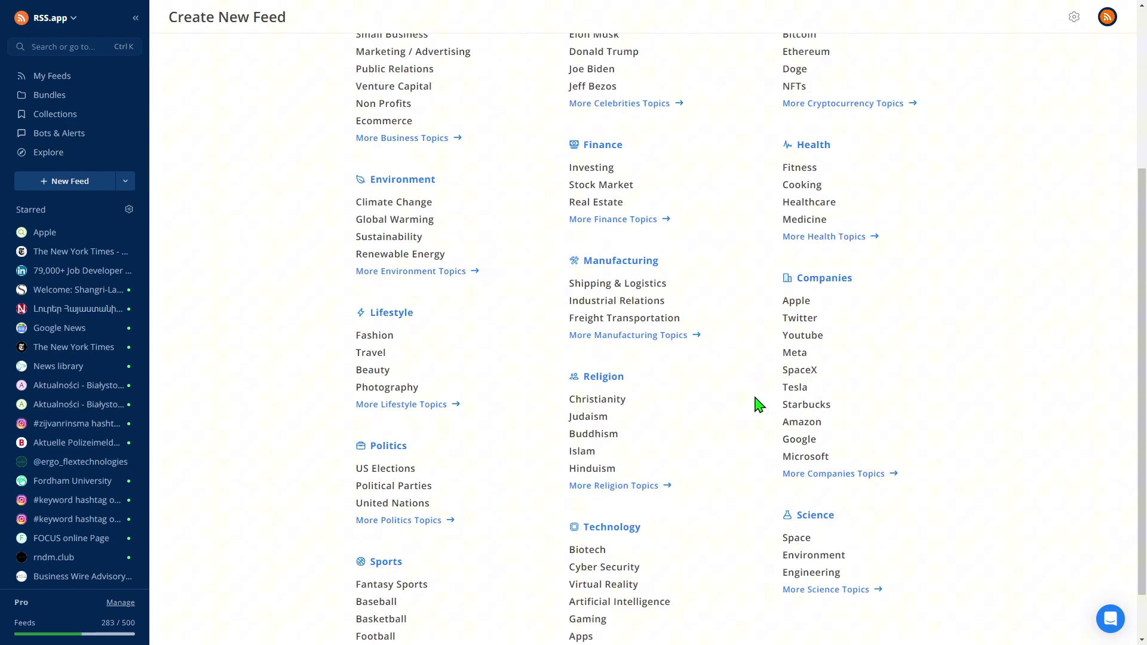
scroll(756, 406, up, 1)
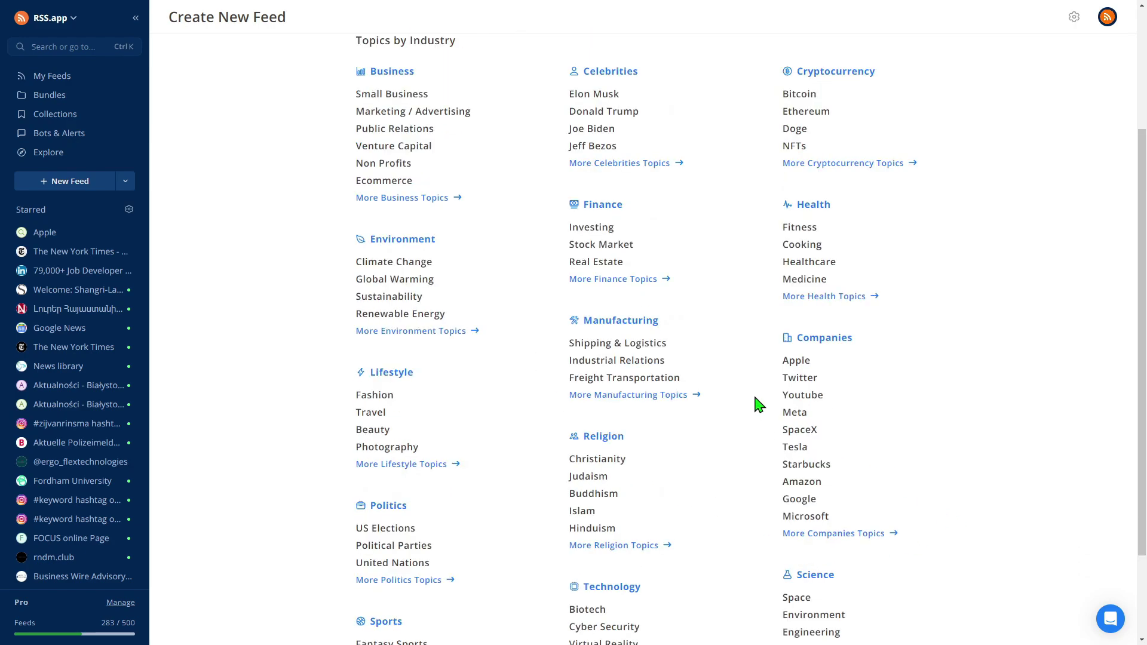
scroll(756, 406, up, 3)
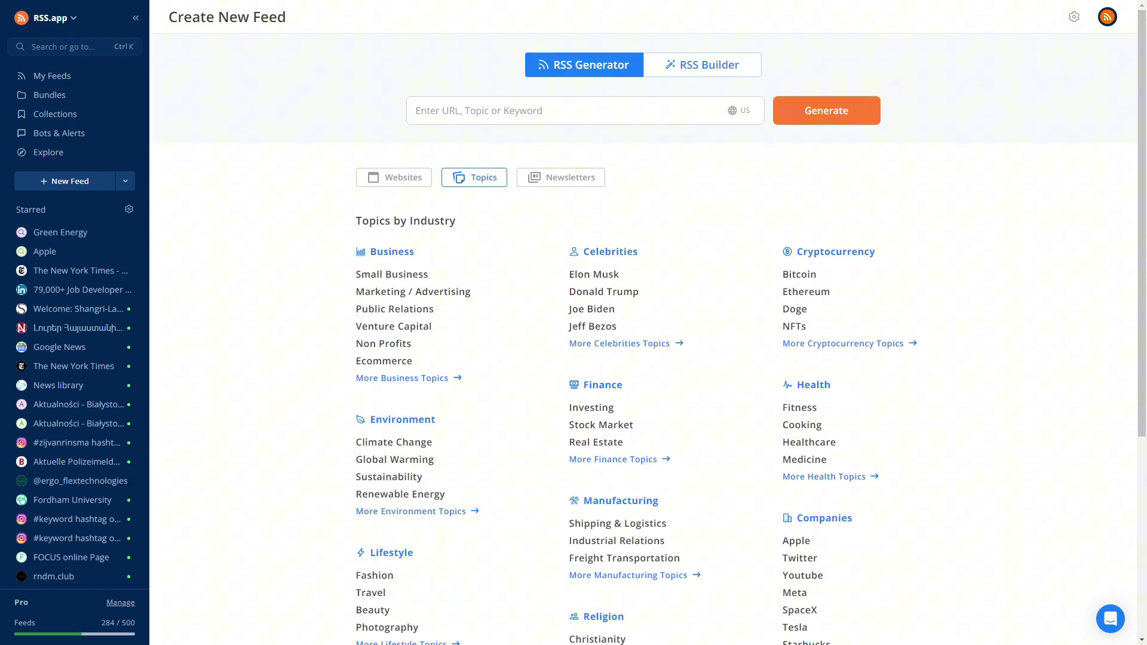
Generate a 'Green Energy' keyword feed and save it to My Feeds
click(755, 117)
text(Green E)
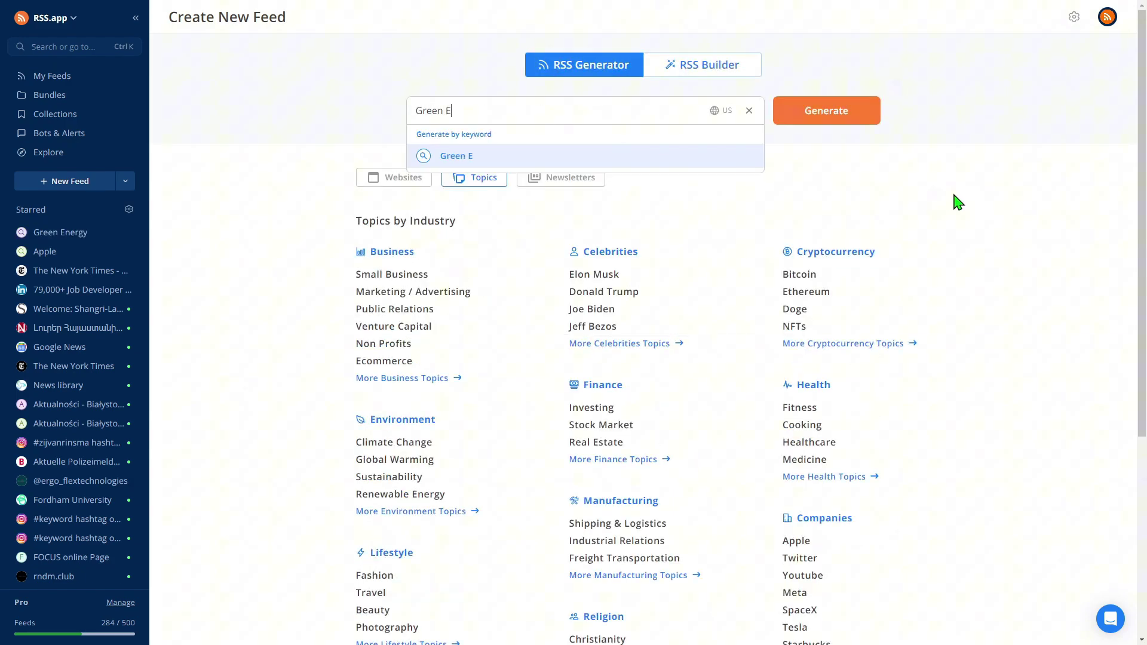
text(nergy)
key(Return)
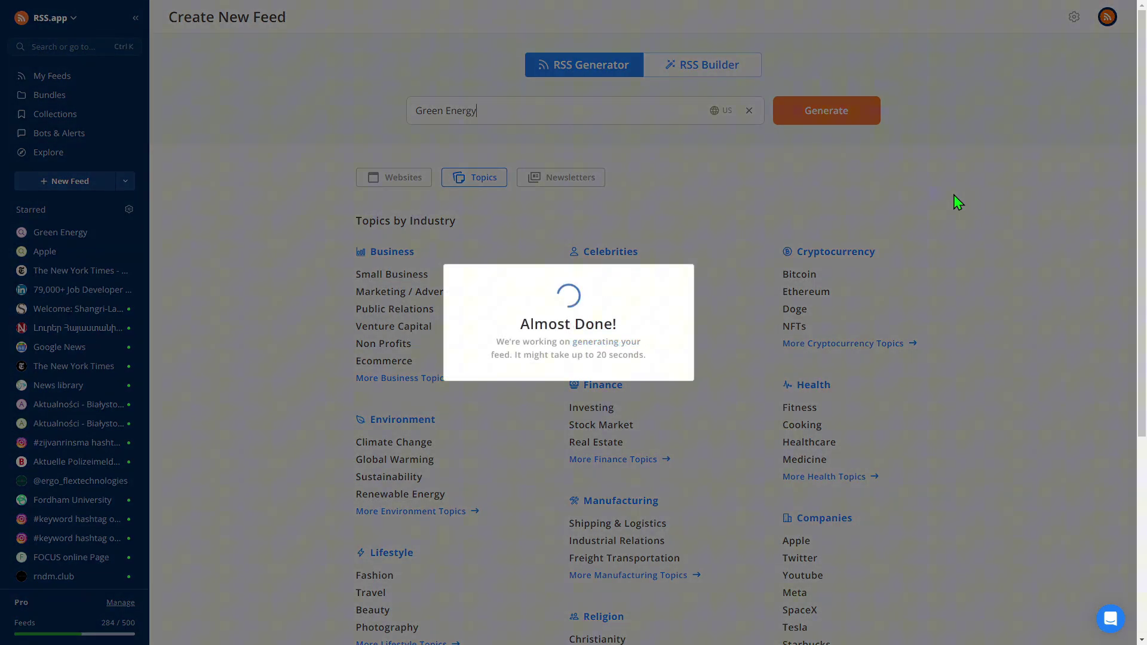
scroll(776, 227, down, 10)
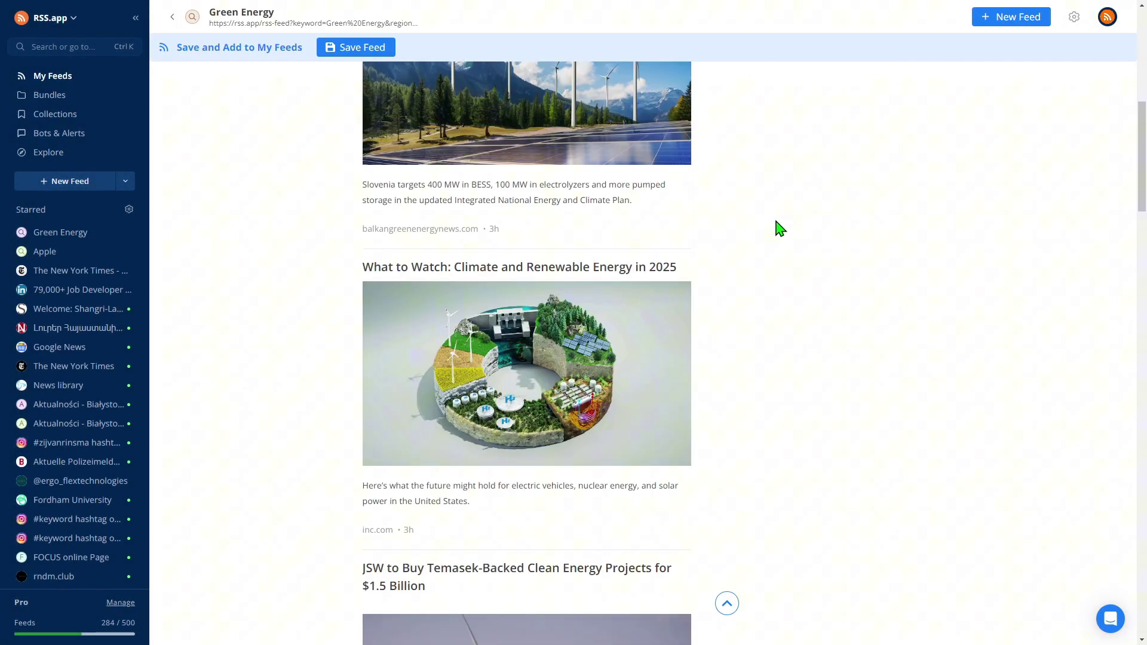
scroll(776, 227, down, 3)
scroll(777, 227, up, 15)
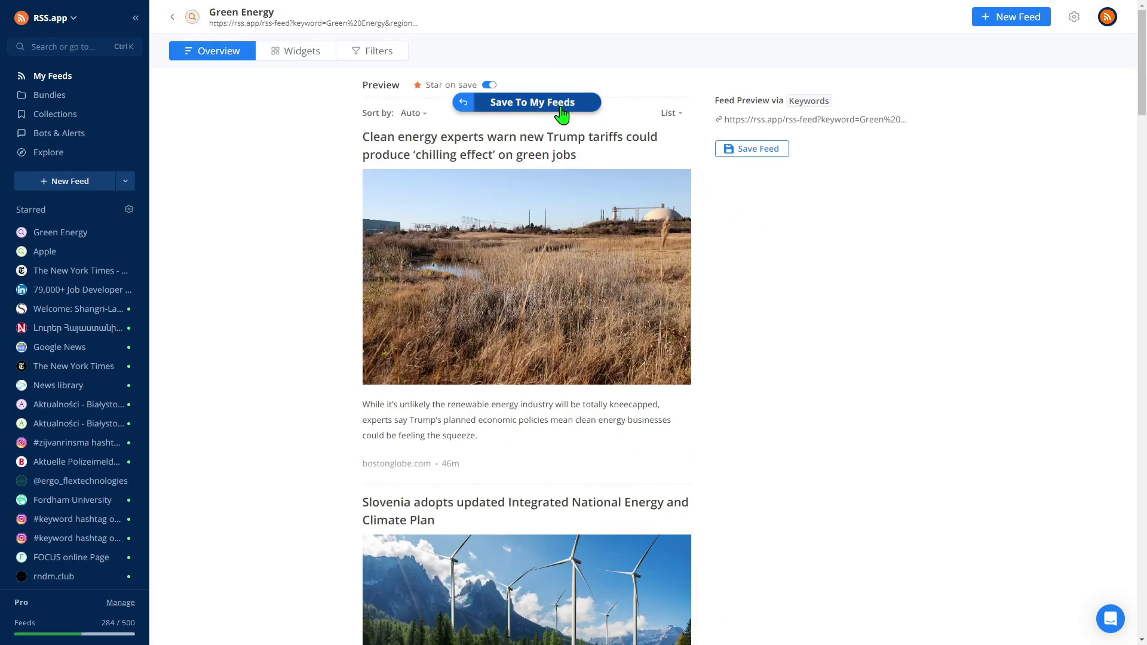
click(561, 104)
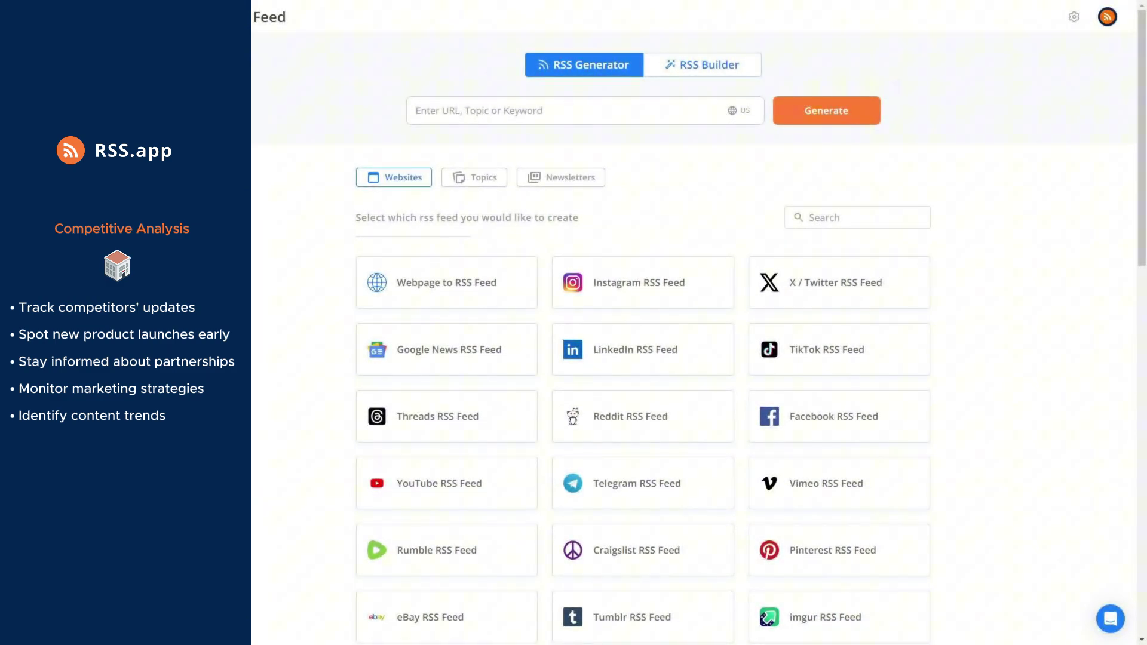
Generate a feed from the pasted HubSpot community Releases and Updates URL and save it
click(594, 119)
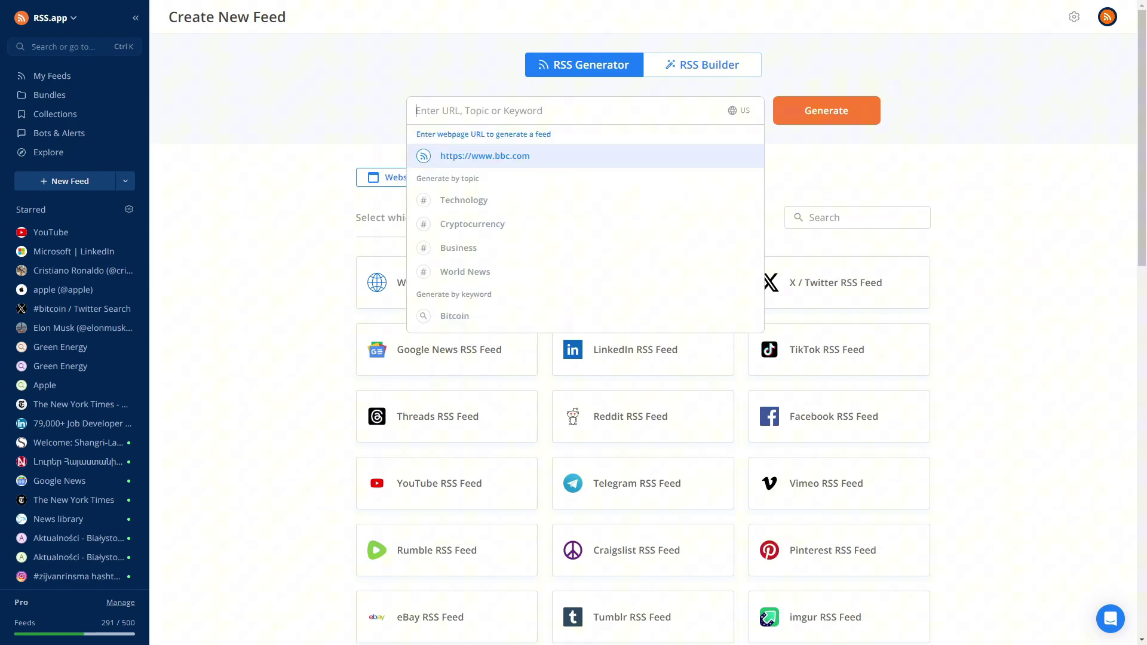
text(https://community.hubspot.com/t5/Releases-and-Updates/bg-p/releases-updates)
click(837, 124)
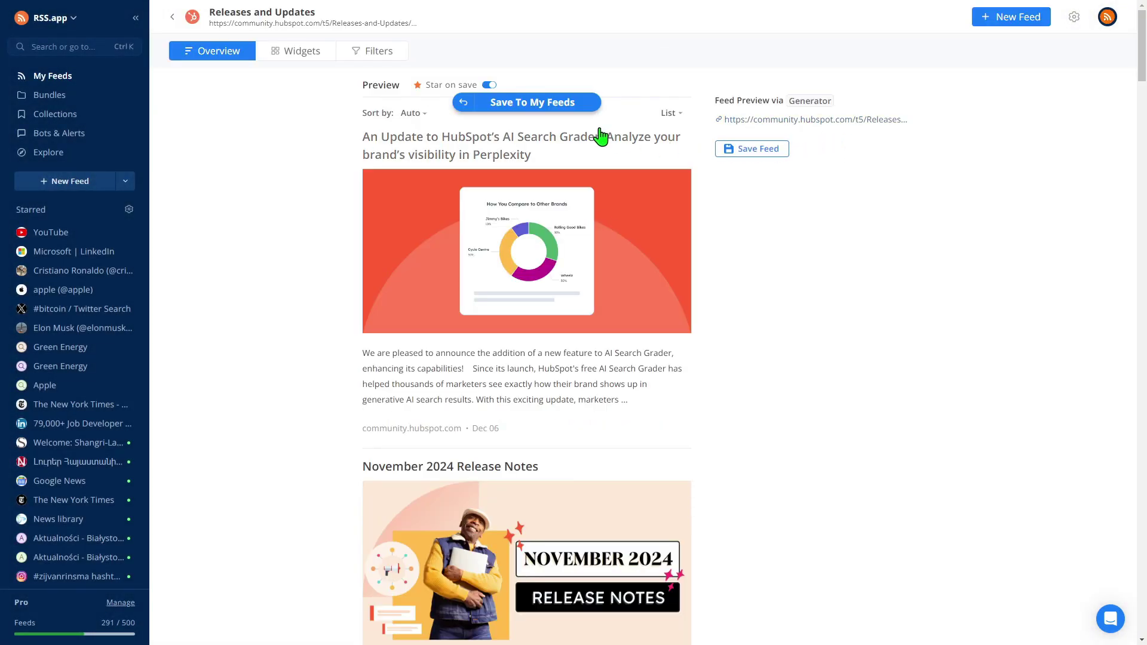
click(589, 105)
scroll(761, 314, down, 10)
scroll(758, 318, down, 20)
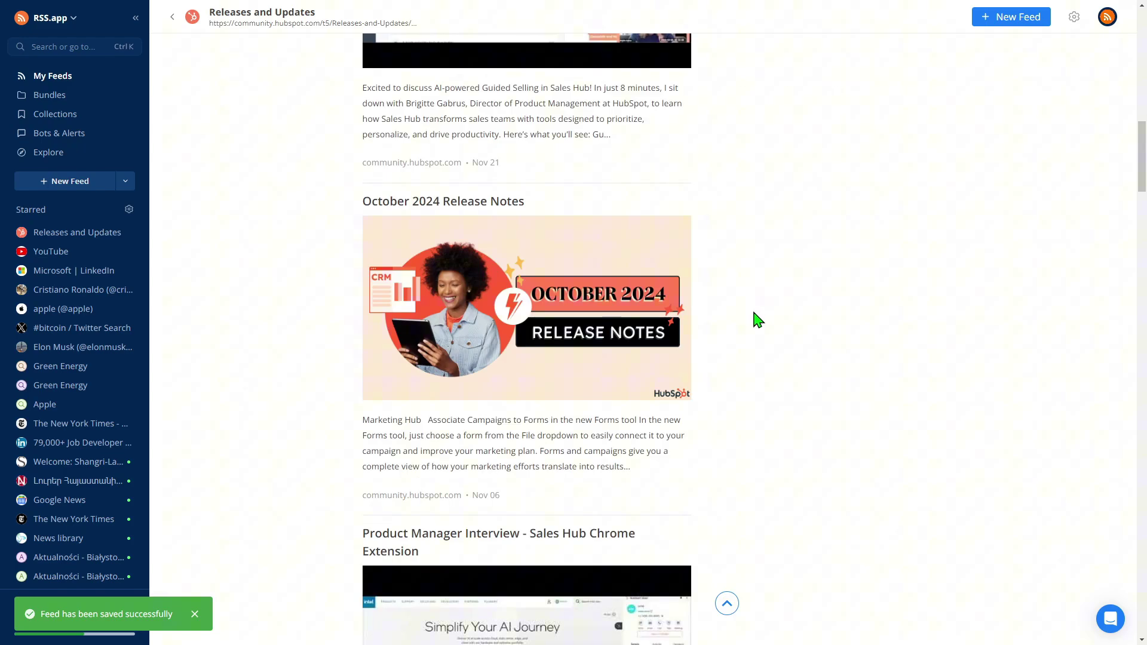
middle_click(772, 402)
scroll(767, 197, up, 20)
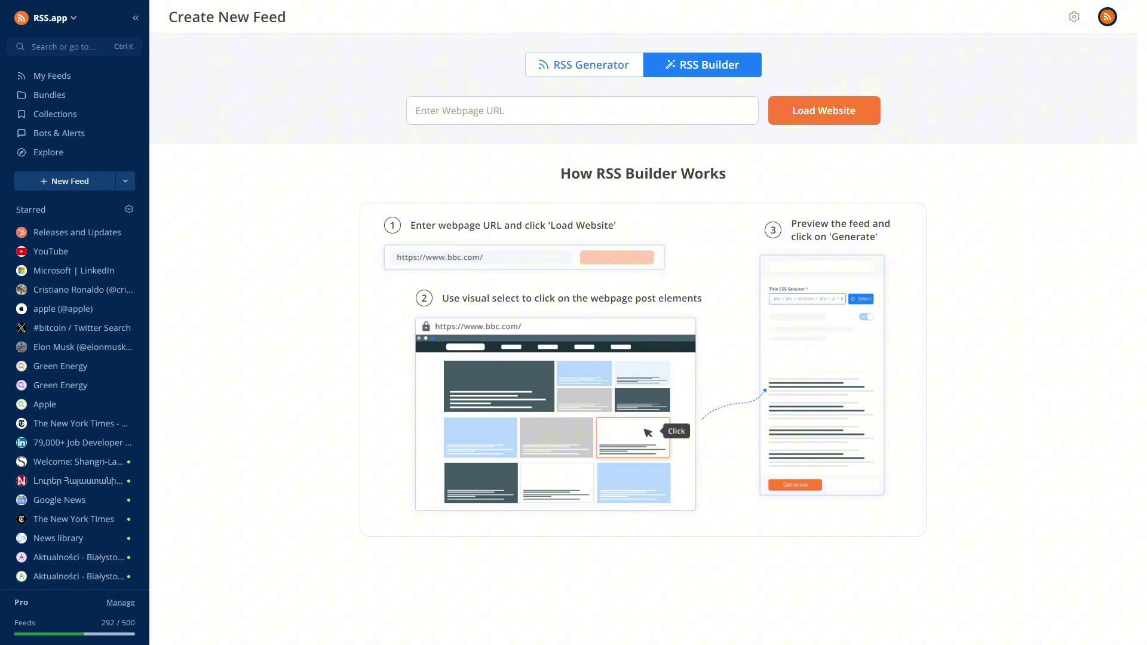
Build a Burger King Newsroom feed from news.bk.com headlines and save it to My Feeds
click(694, 115)
text(https://news.bk.com/)
click(853, 120)
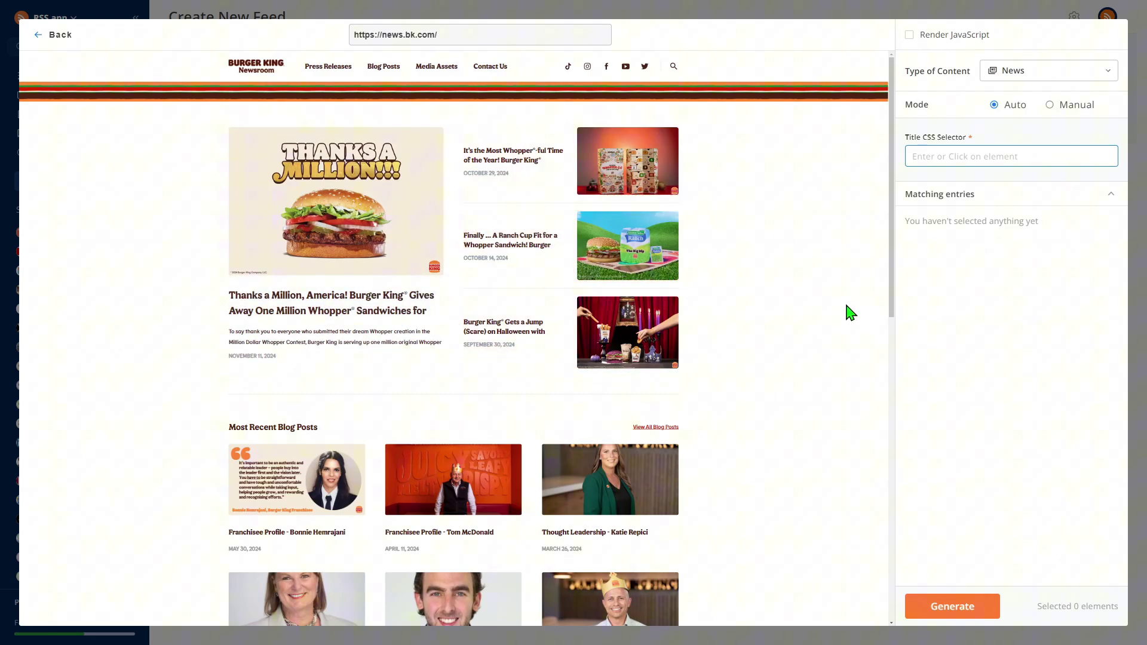
scroll(851, 315, down, 5)
scroll(770, 455, up, 5)
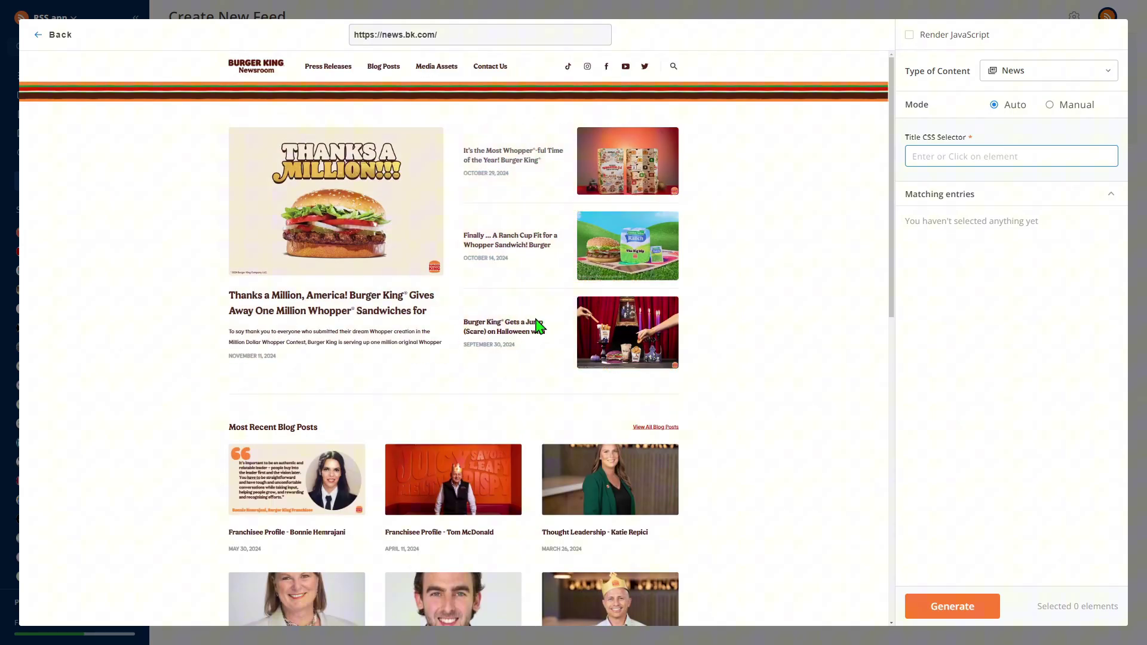
click(509, 242)
click(927, 598)
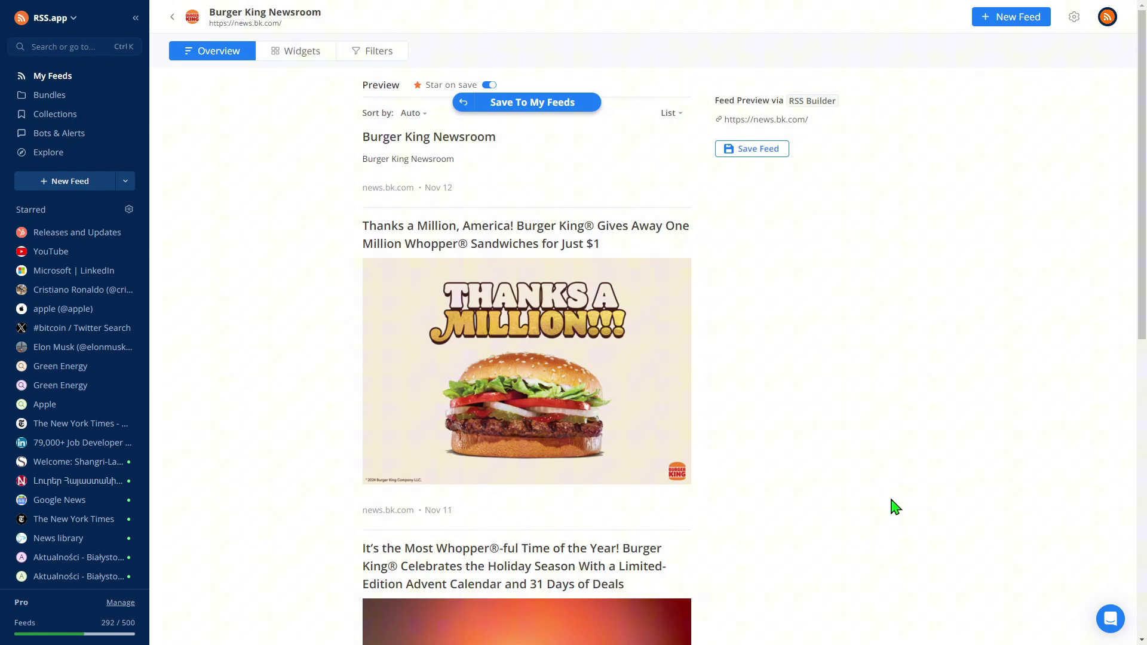
click(566, 103)
scroll(704, 405, down, 10)
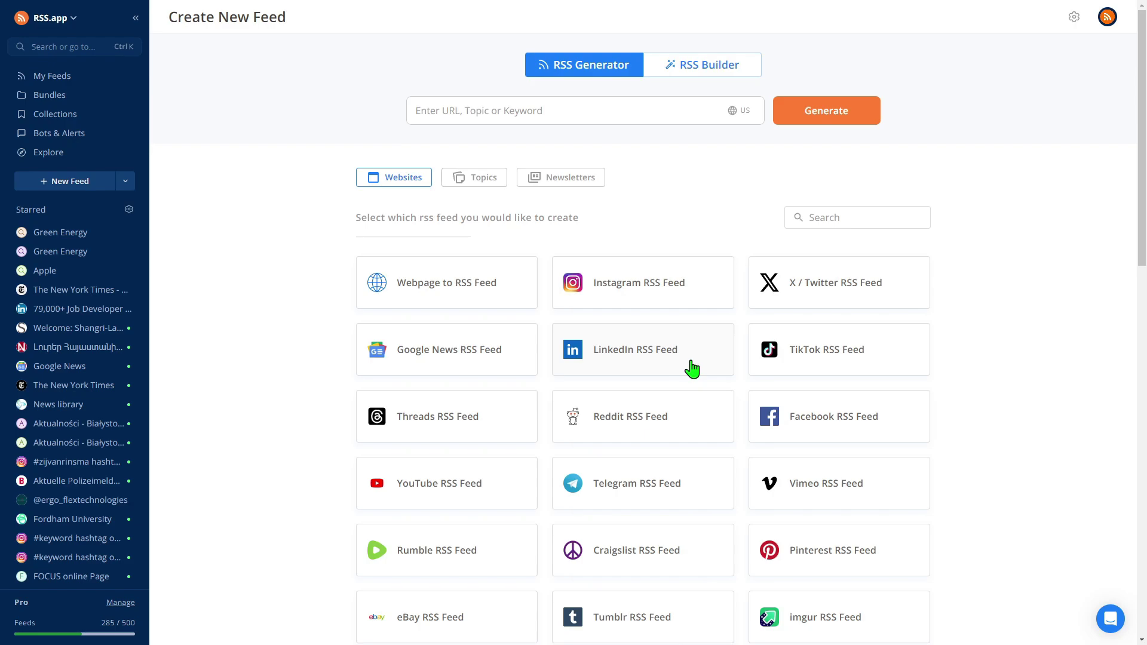
Save the suggested Elon Musk X profile feed to My Feeds
click(875, 298)
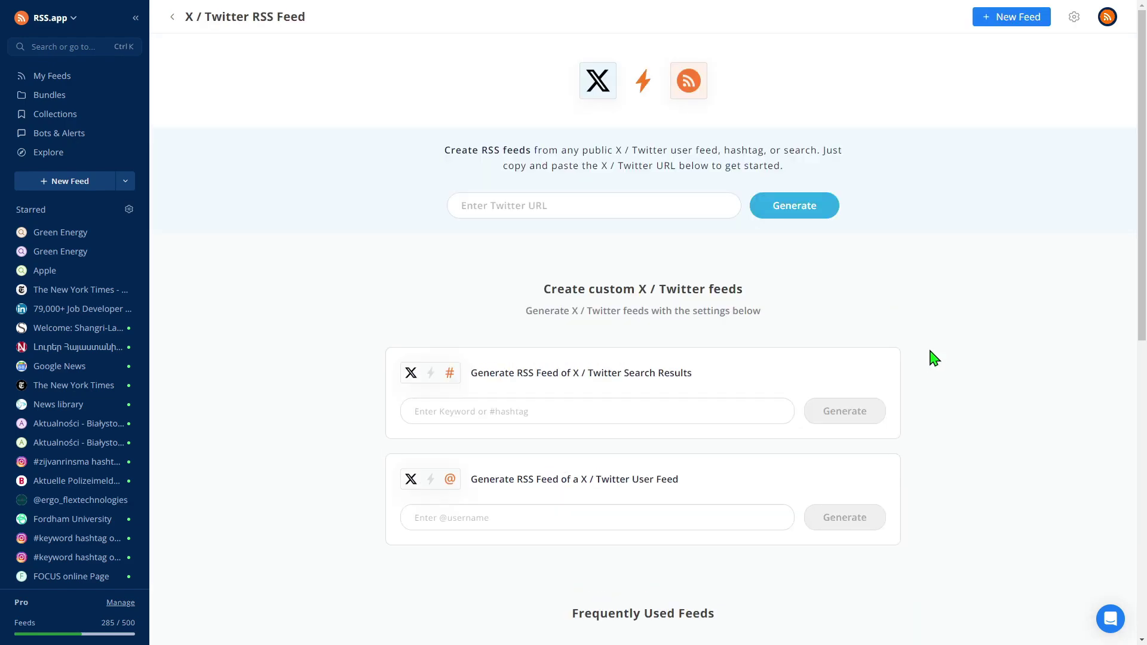
scroll(929, 356, down, 4)
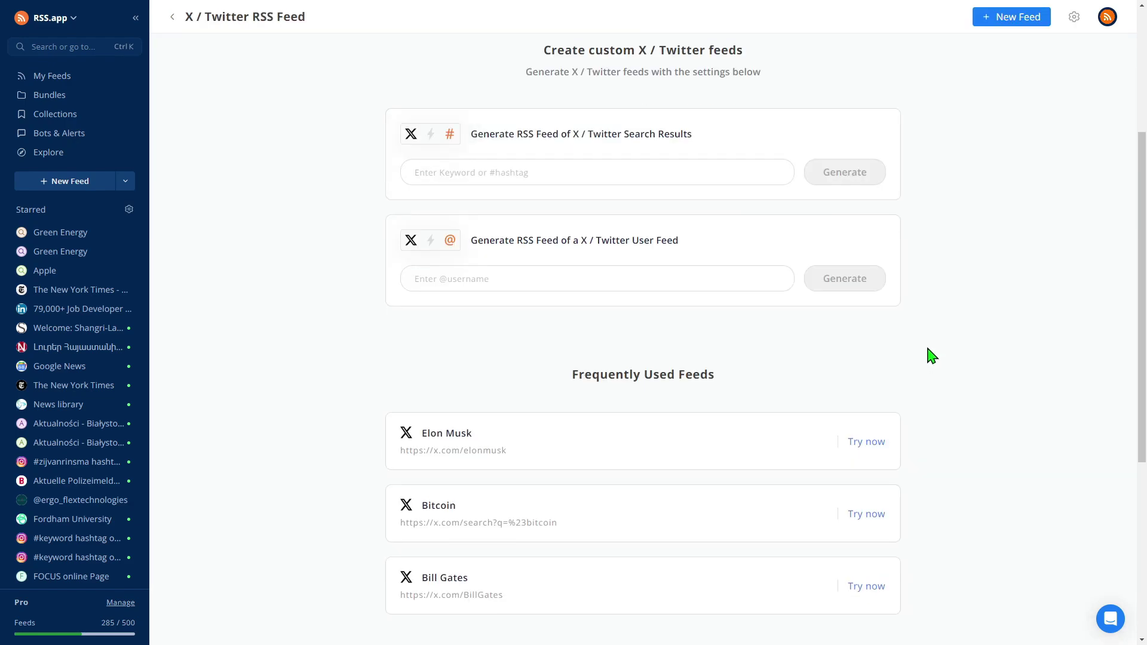
click(870, 444)
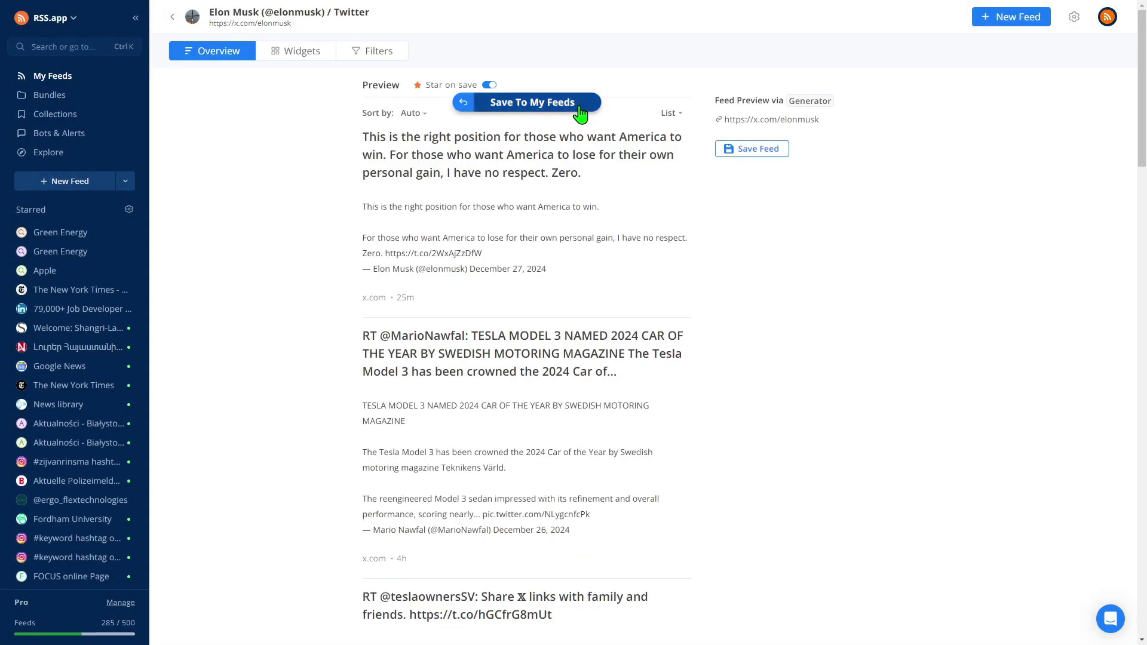
click(580, 114)
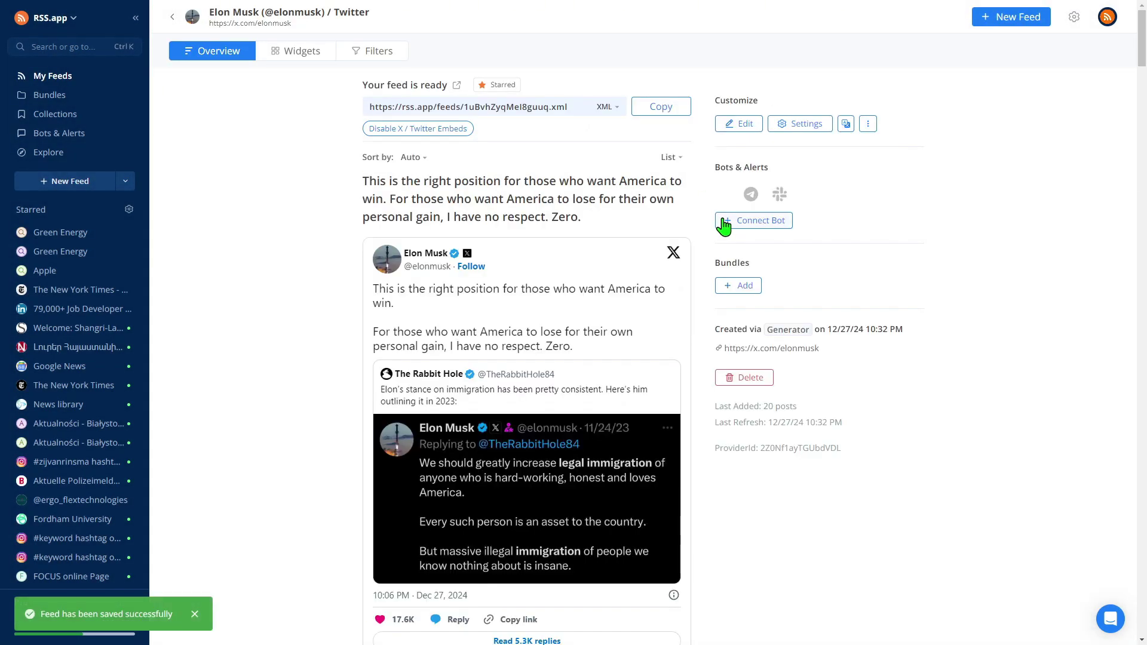
scroll(719, 293, down, 5)
scroll(720, 297, down, 20)
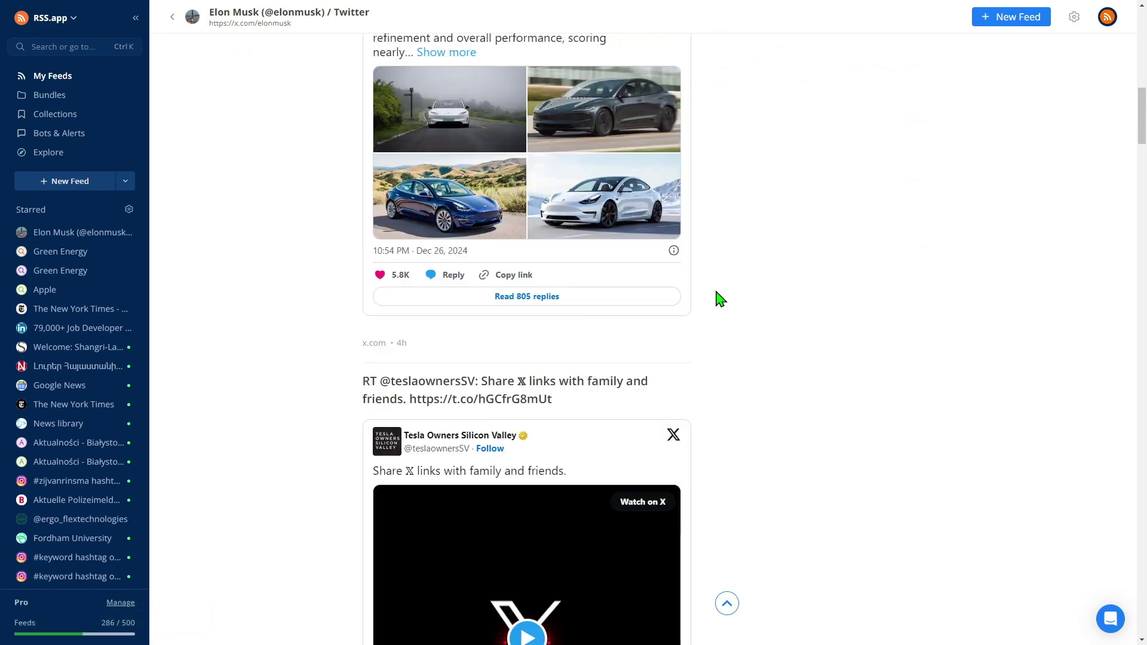
scroll(720, 298, up, 20)
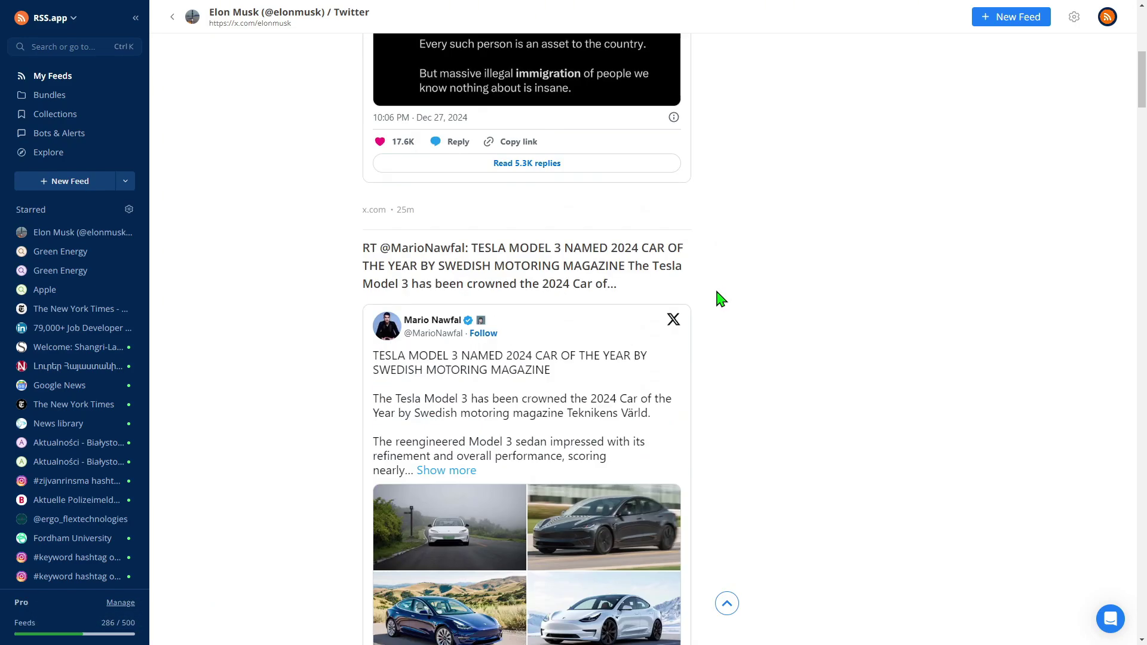
click(172, 17)
Preview an X search feed for 'Politics'
click(593, 422)
text(P)
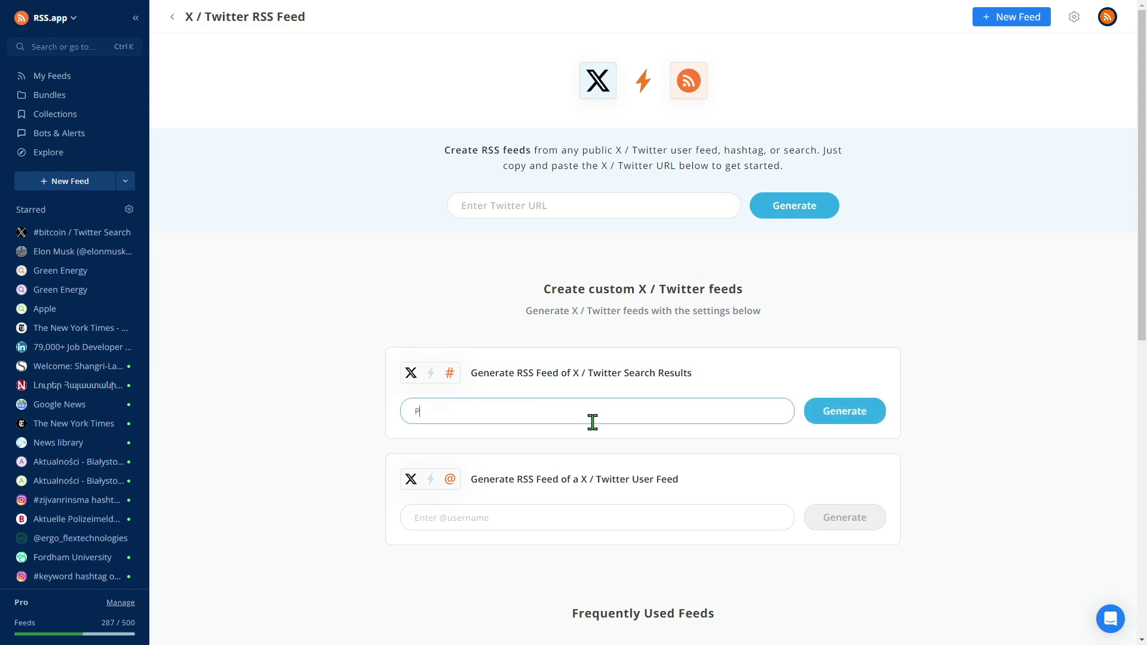
text(olitics)
key(Return)
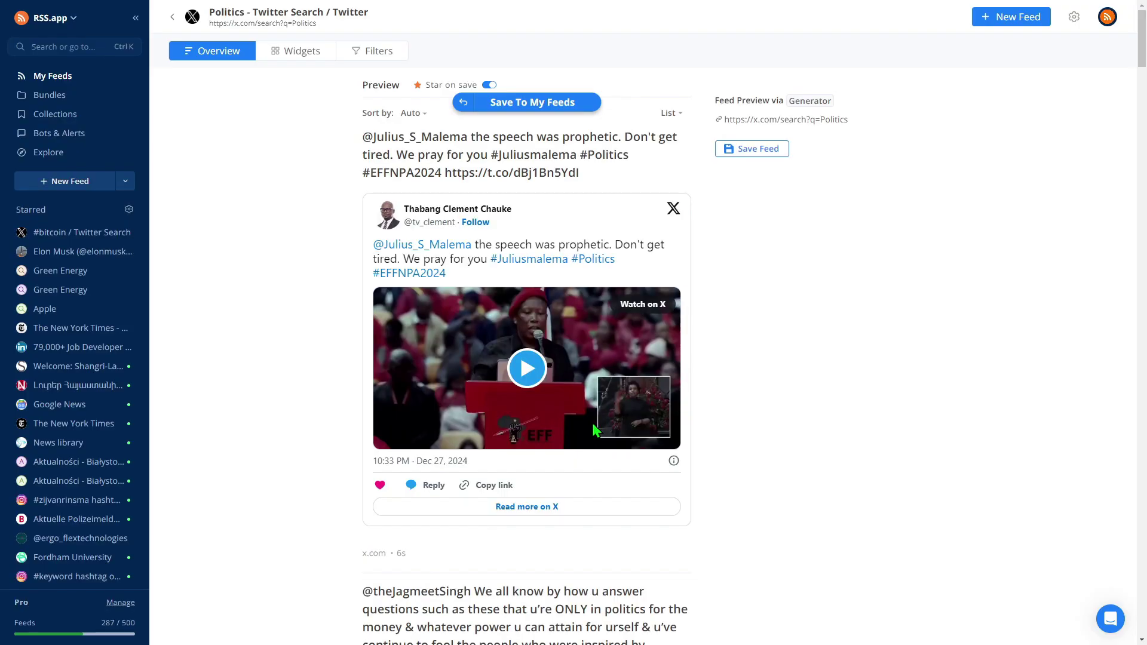
scroll(744, 471, down, 13)
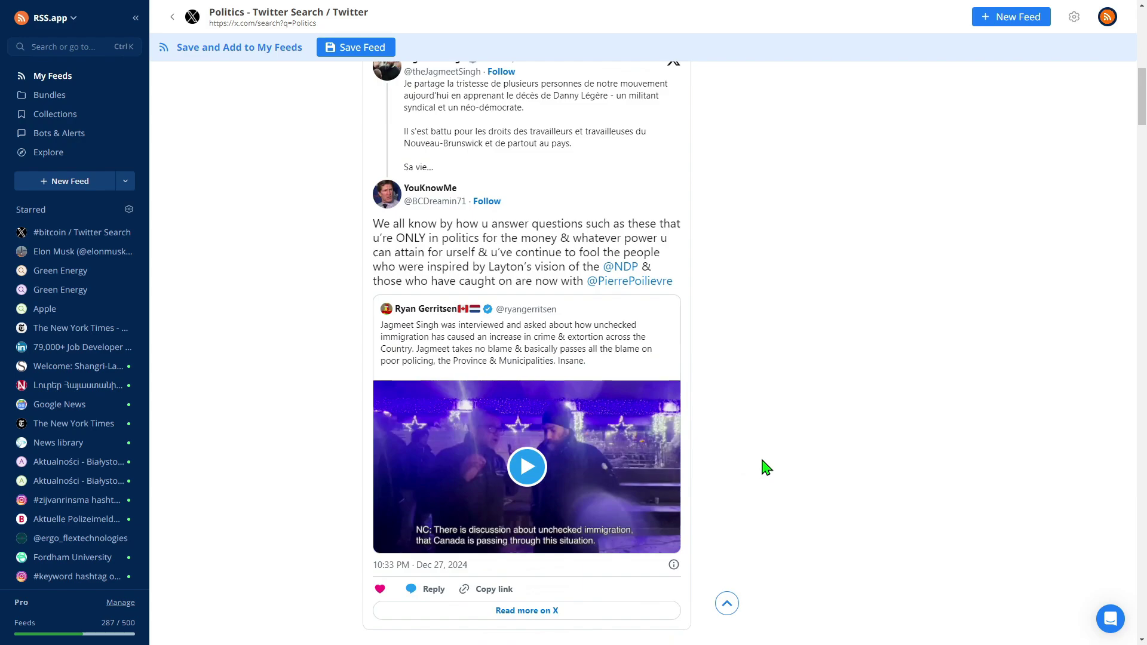
scroll(764, 469, up, 10)
scroll(771, 467, up, 3)
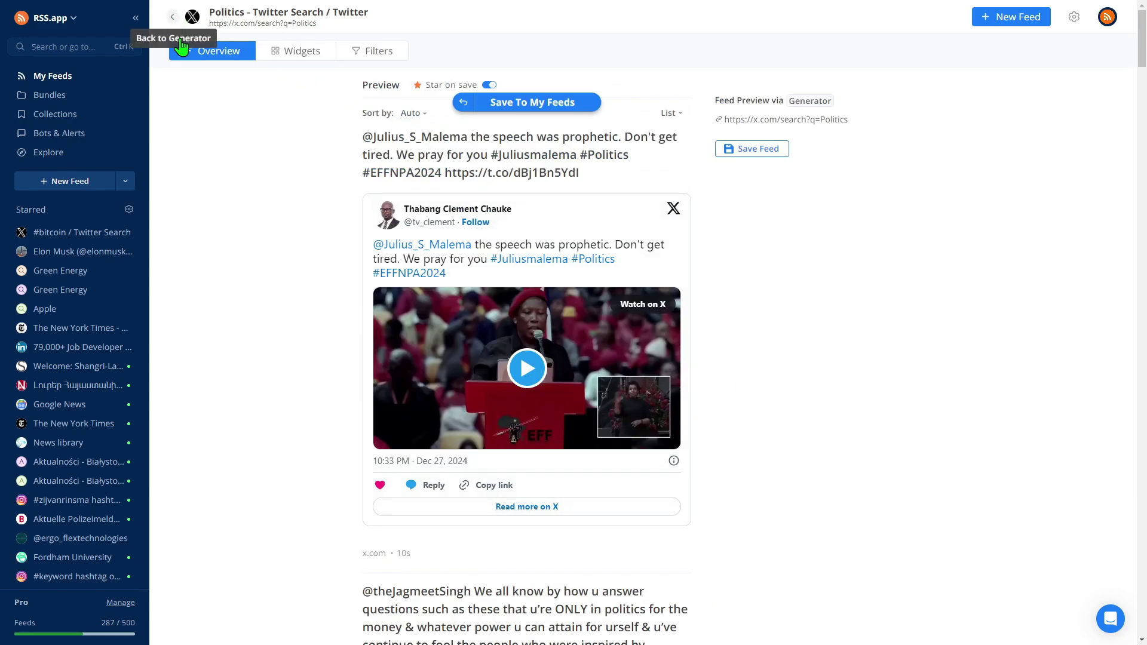
click(172, 16)
key(alt+Left)
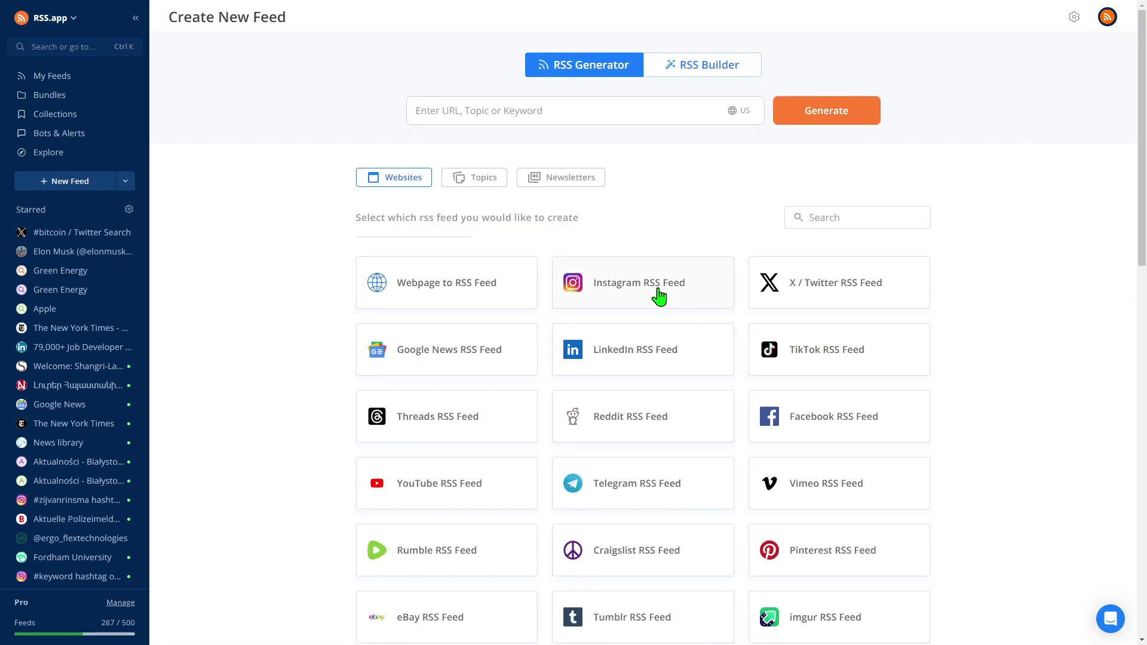
click(666, 298)
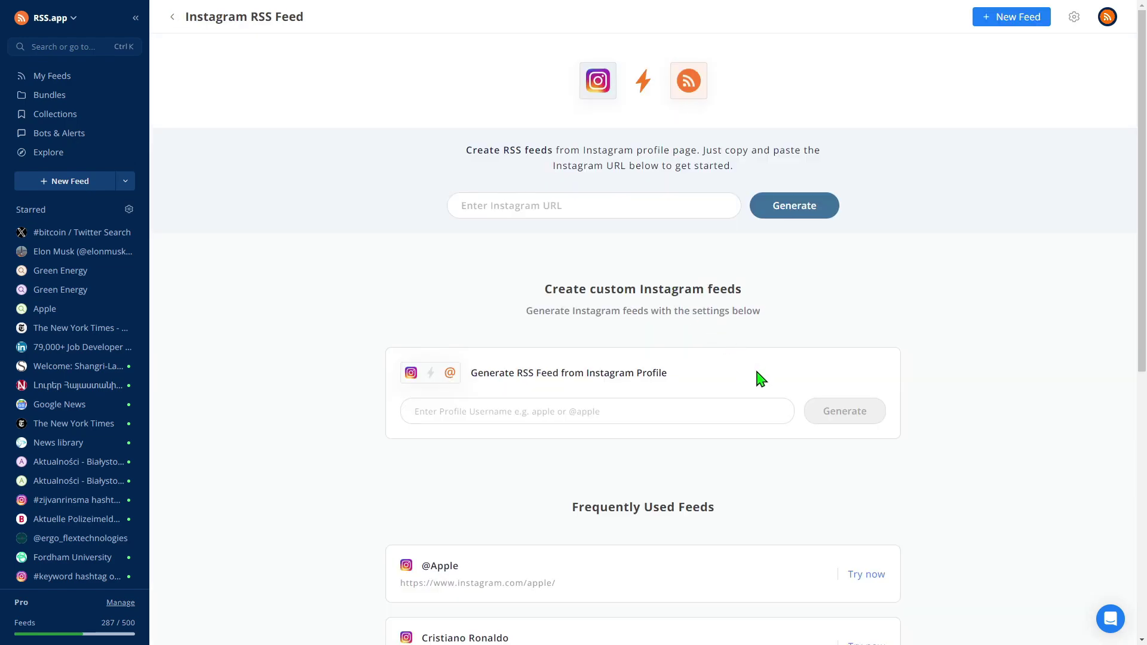
scroll(671, 294, down, 4)
click(869, 337)
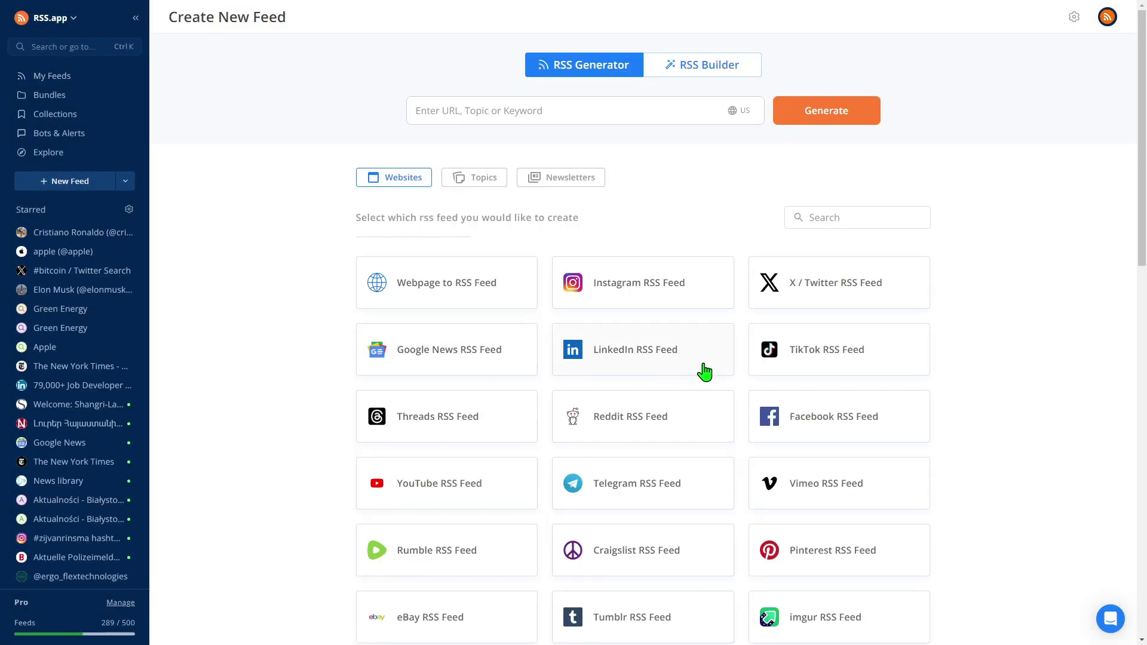
Generate the Microsoft LinkedIn company feed and save it to My Feeds
click(701, 370)
scroll(943, 466, down, 1)
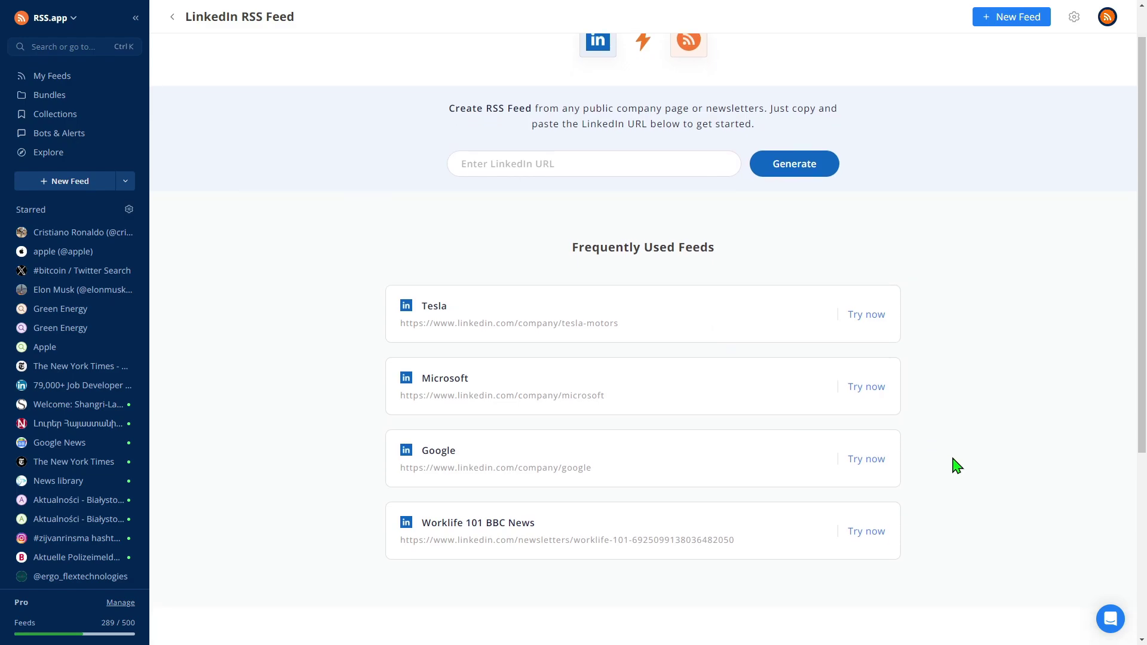
click(866, 387)
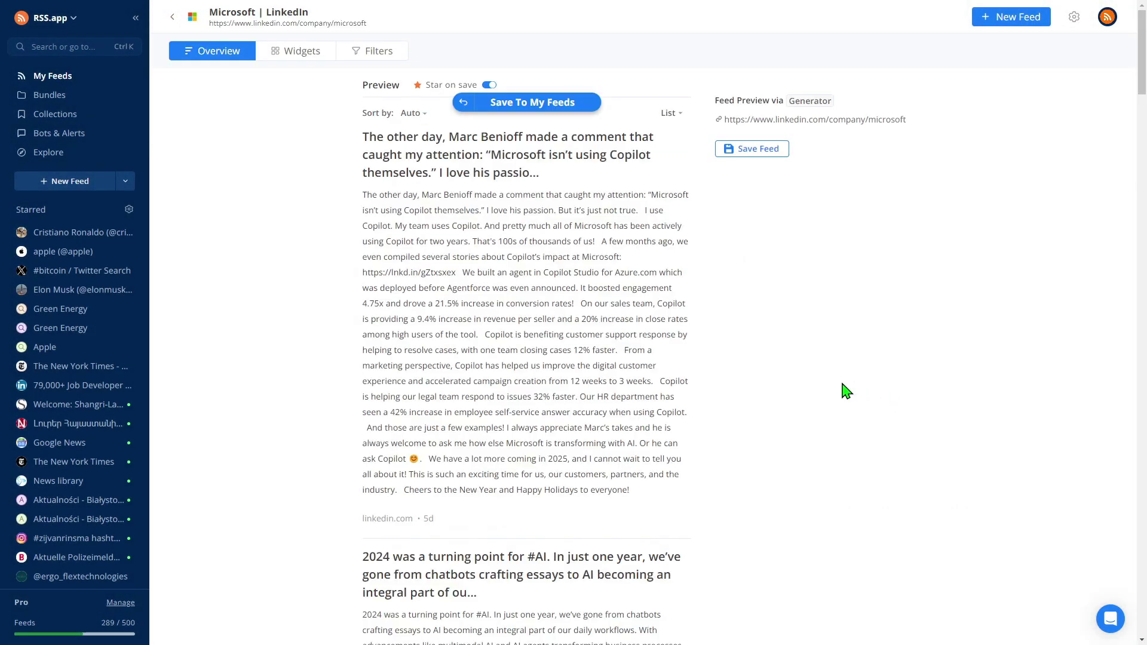
click(586, 105)
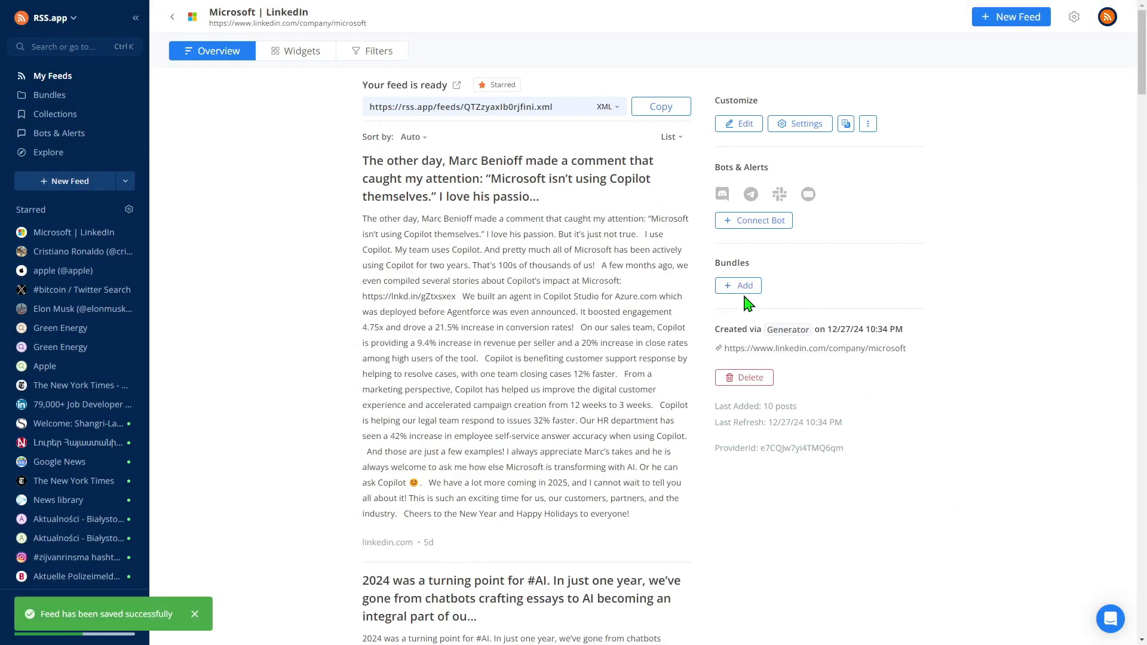
scroll(695, 295, down, 2)
scroll(696, 296, down, 20)
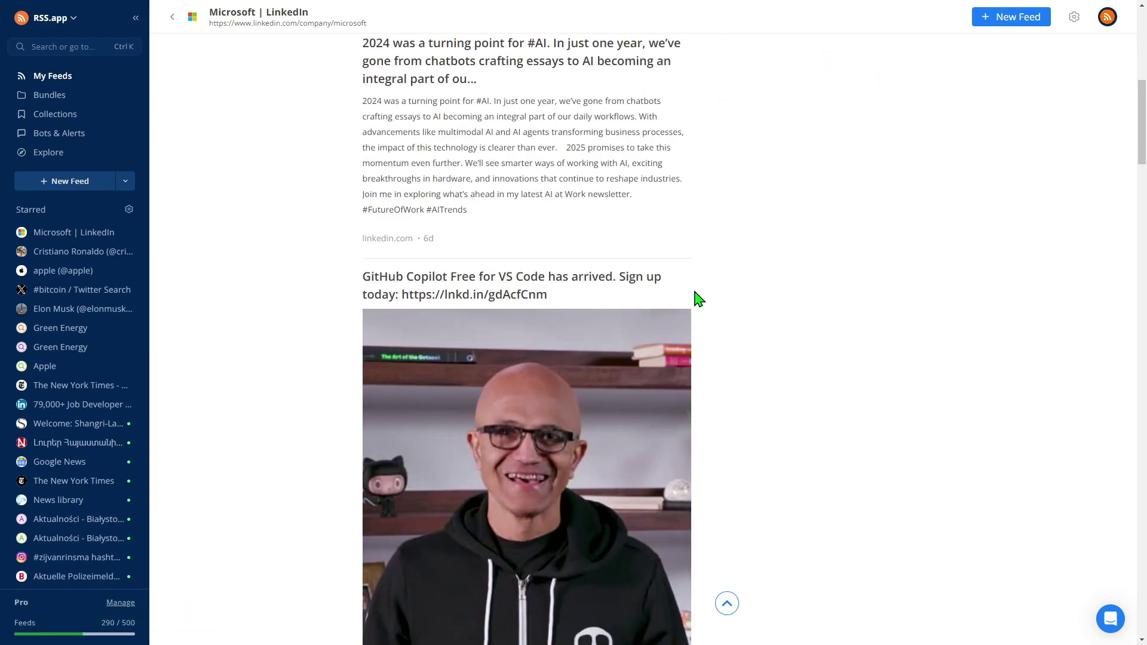
scroll(699, 302, down, 20)
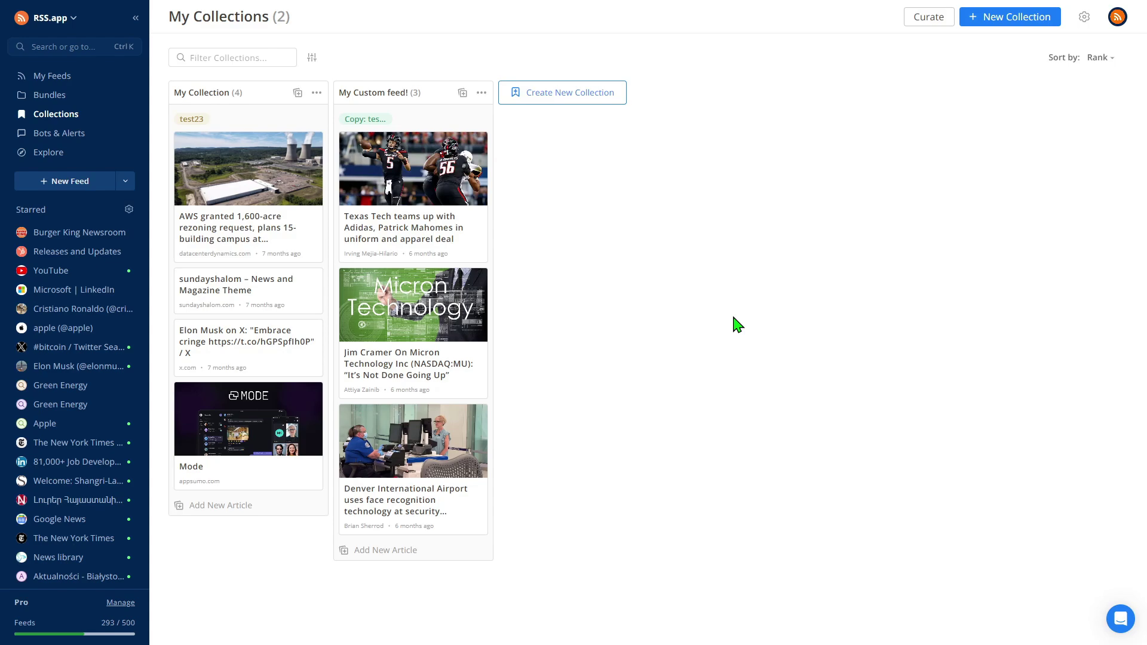
Paste the Digital Health Tools article link into My Collection with manual editing on, and save
click(298, 96)
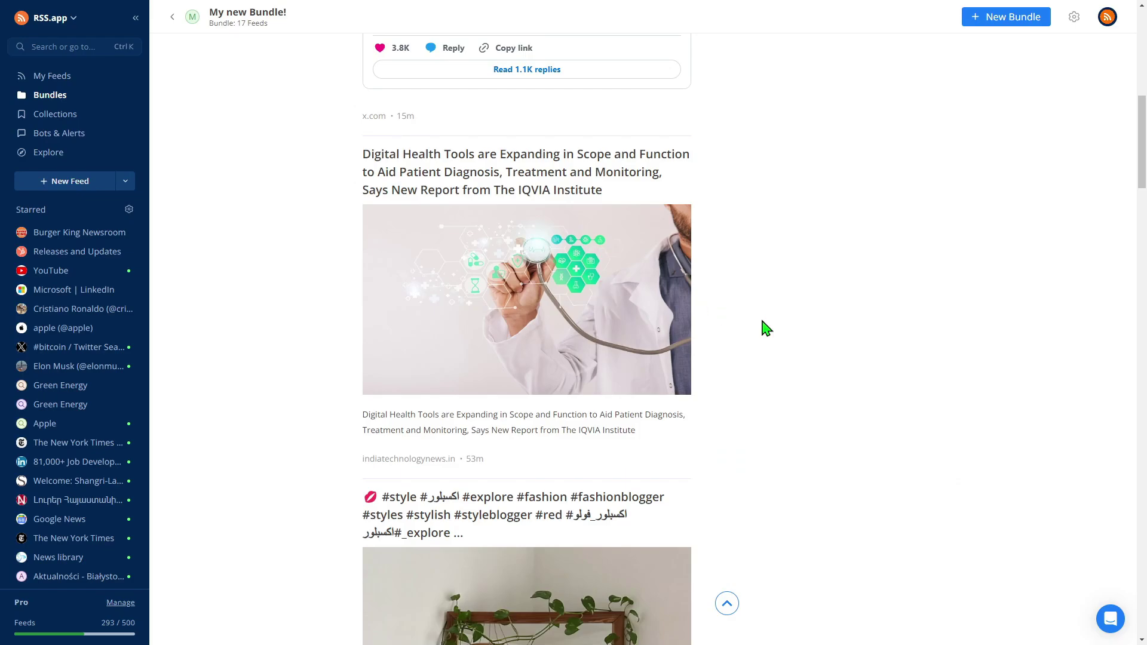
scroll(775, 331, up, 3)
scroll(777, 330, down, 2)
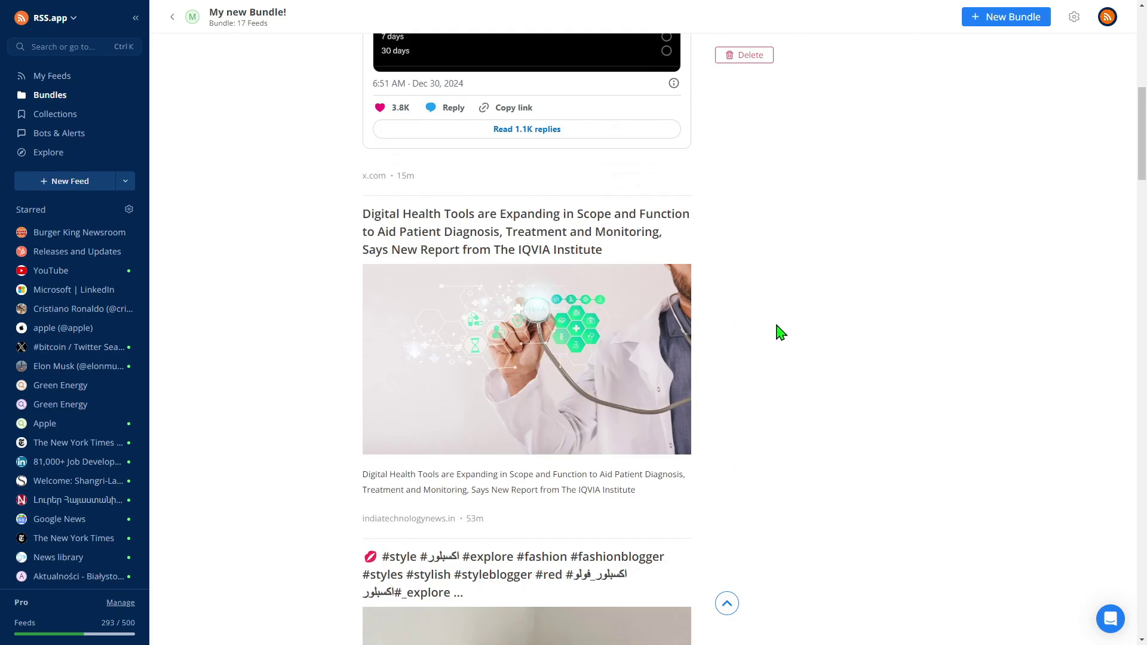
scroll(780, 332, up, 1)
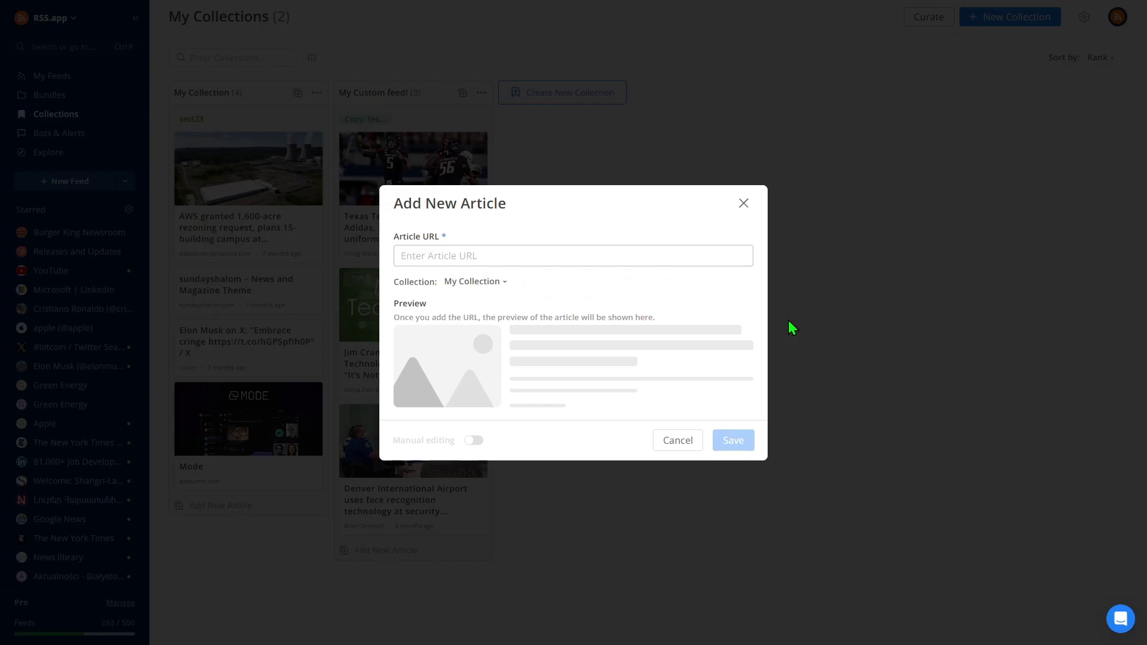
click(524, 255)
key(ctrl+v)
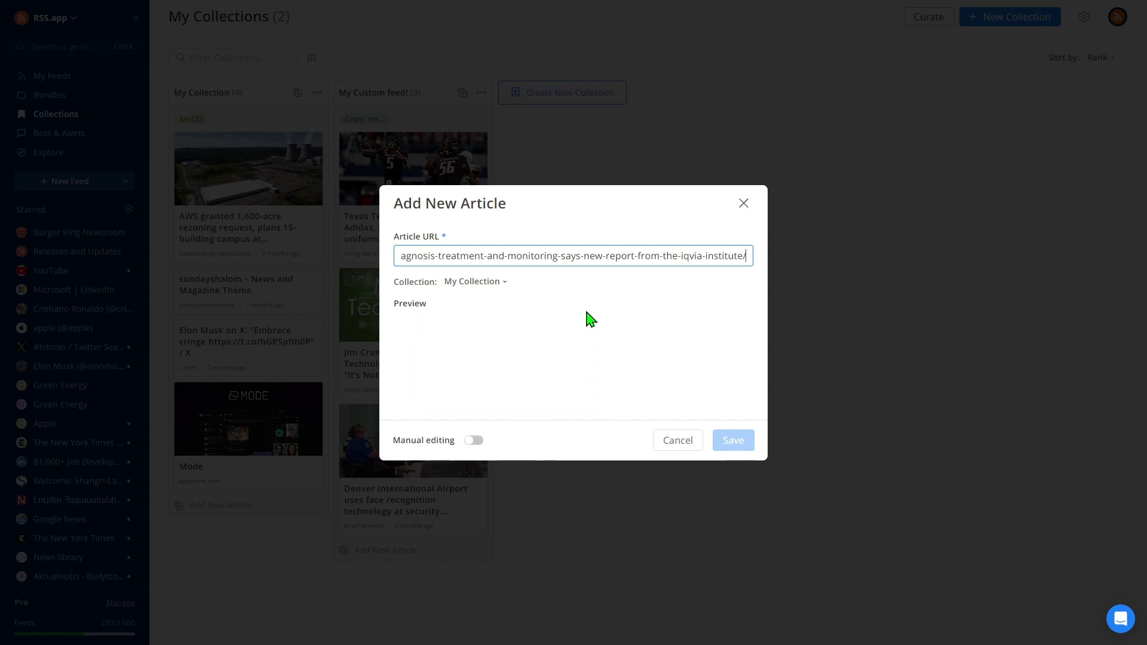
click(475, 440)
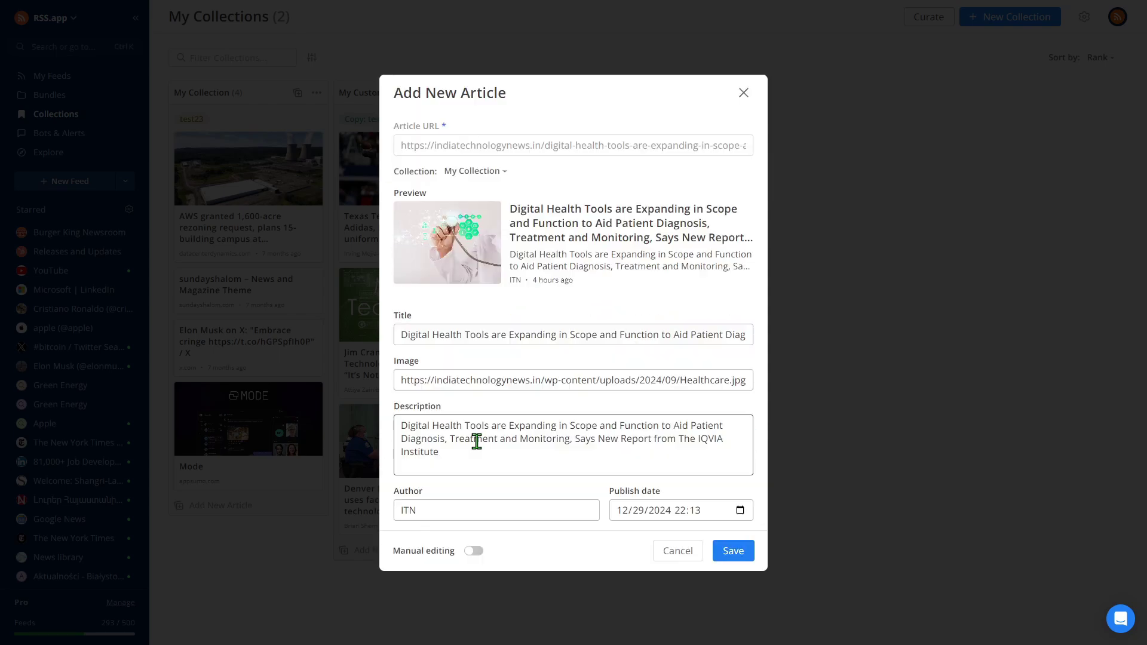
click(733, 551)
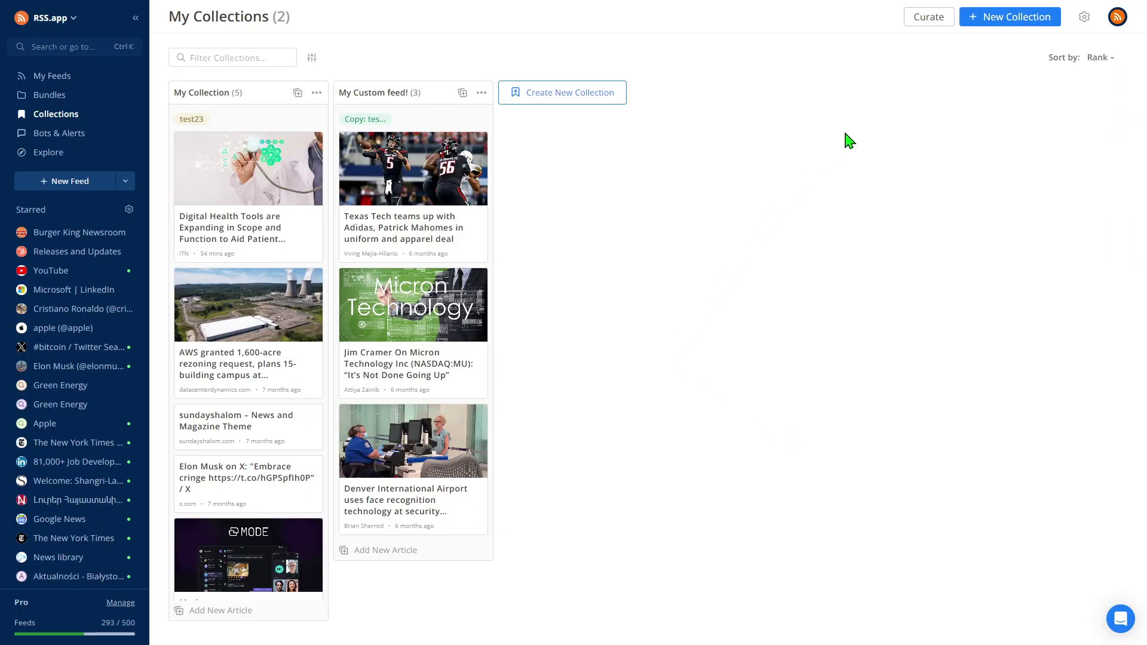
From The Verge in Read & Curate, save the LG monitor and Trump H-1B stories to My Collection
click(929, 17)
scroll(84, 260, down, 10)
scroll(84, 259, down, 10)
click(66, 485)
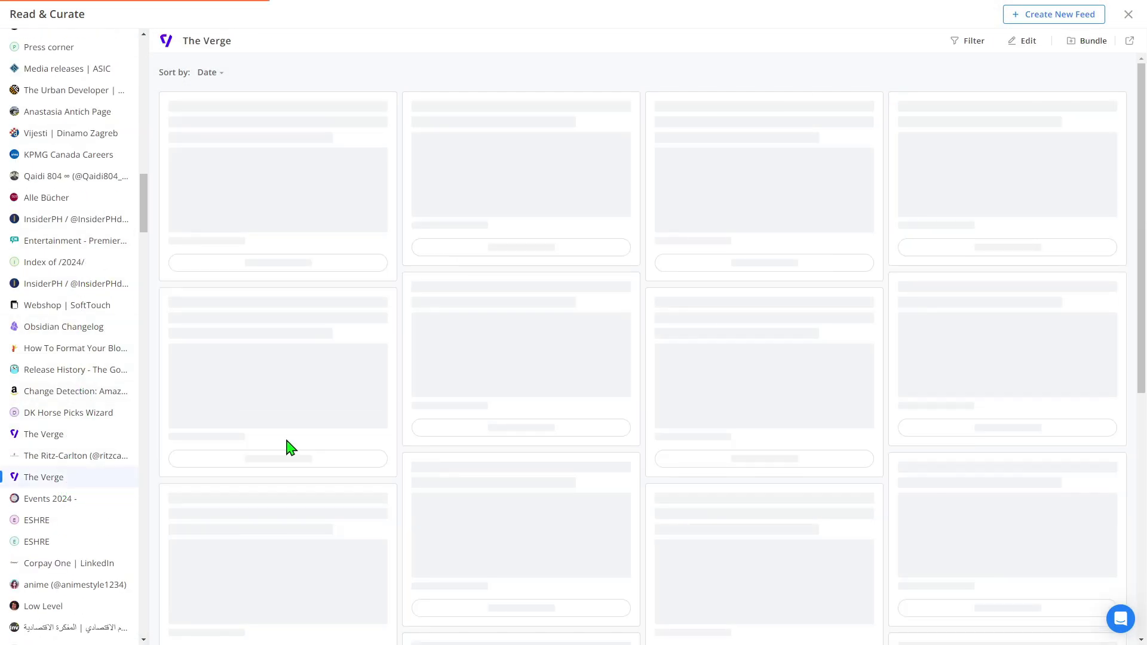
click(319, 314)
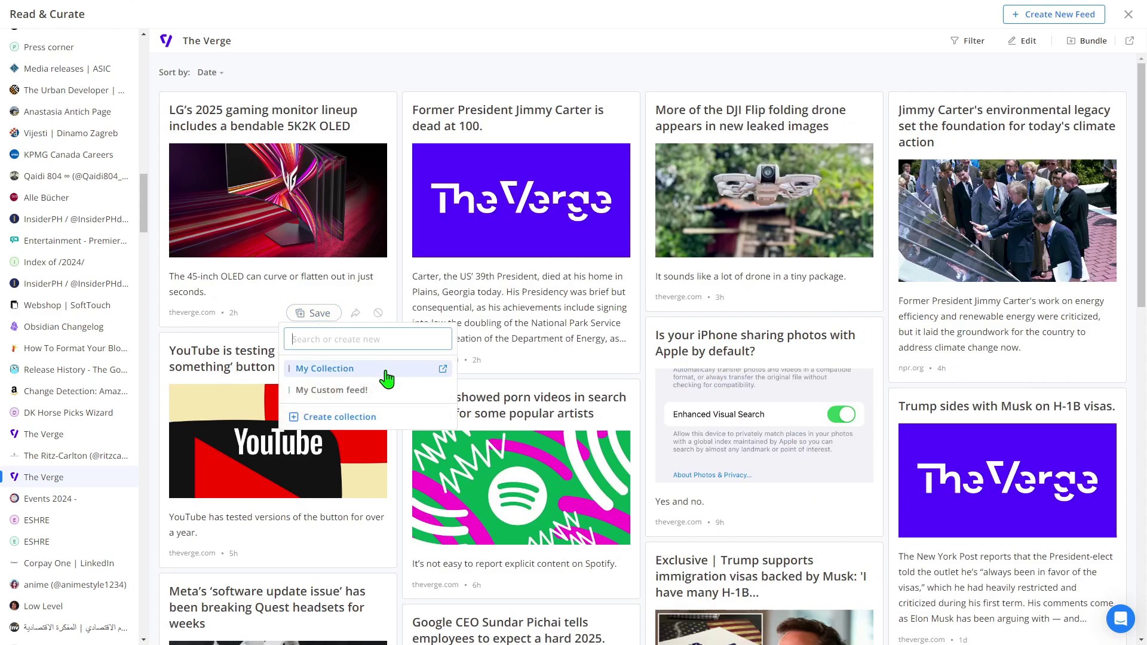
click(347, 368)
scroll(757, 434, down, 6)
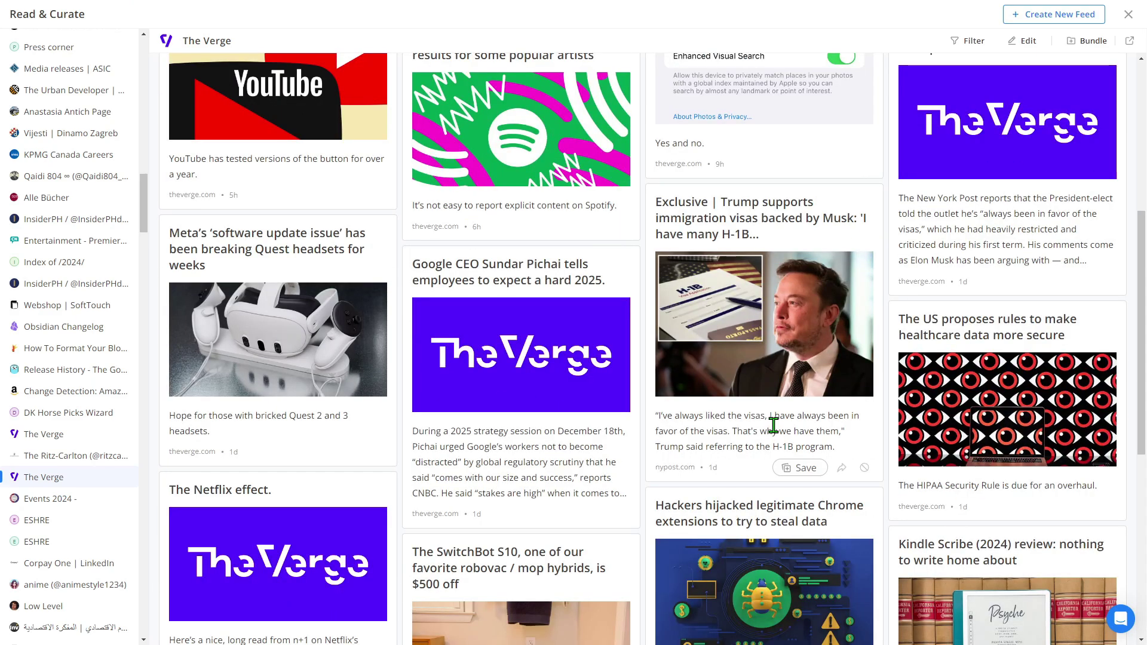
click(801, 468)
click(869, 530)
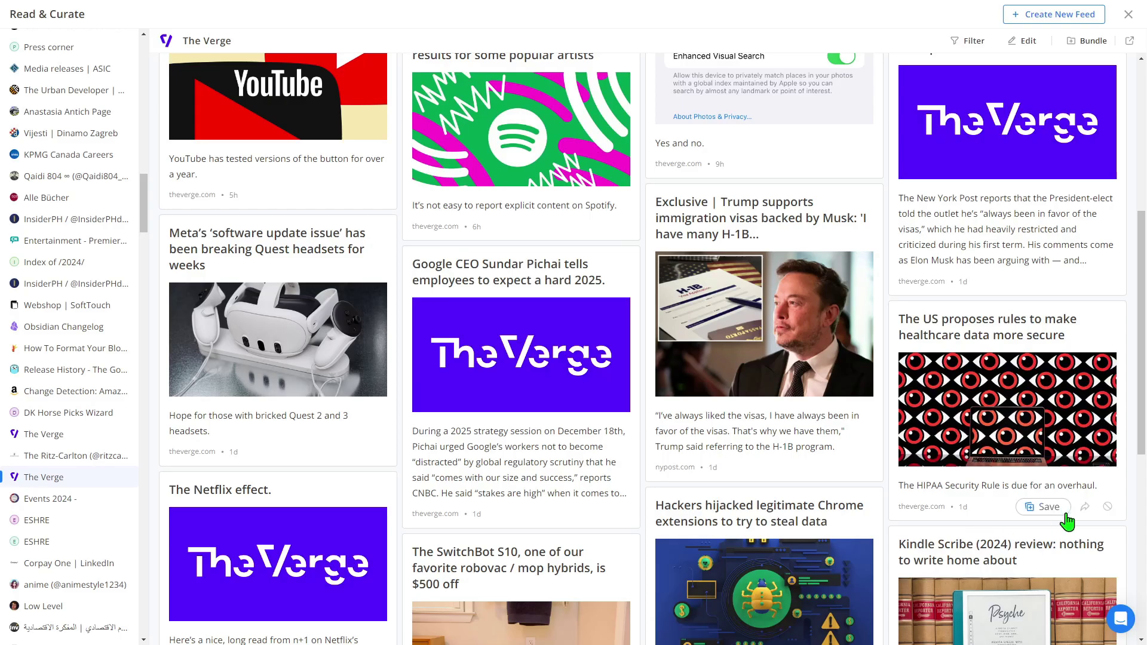
Save the healthcare-data rules story to My Custom feed!, then view My Collection's page
click(1049, 507)
click(1033, 584)
scroll(859, 234, up, 6)
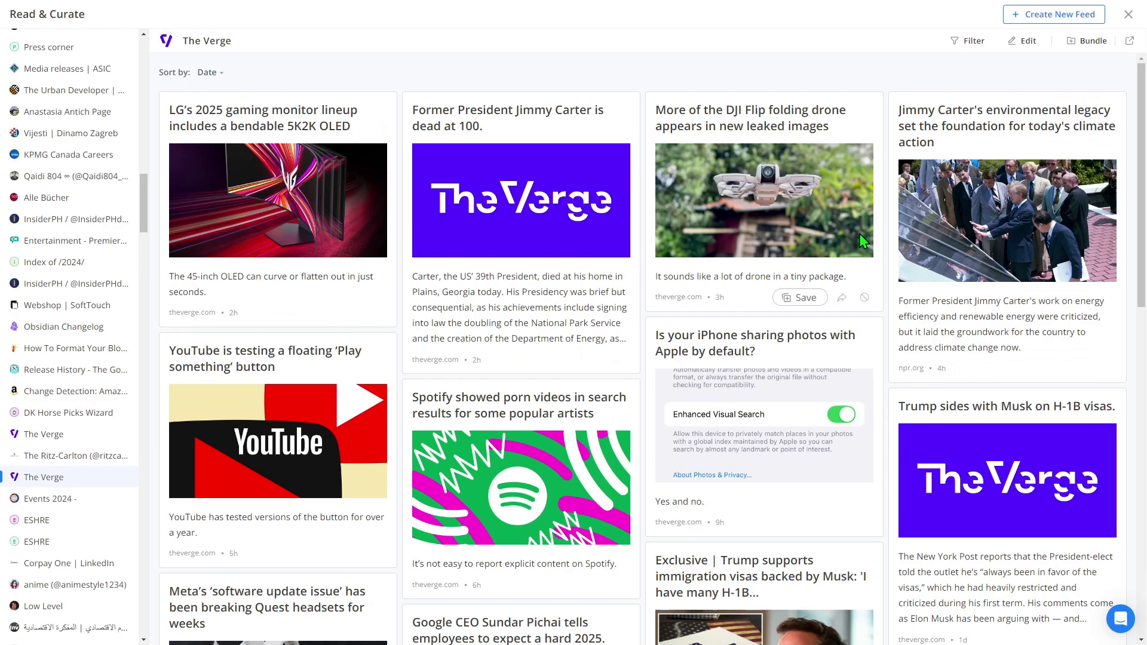
click(1127, 13)
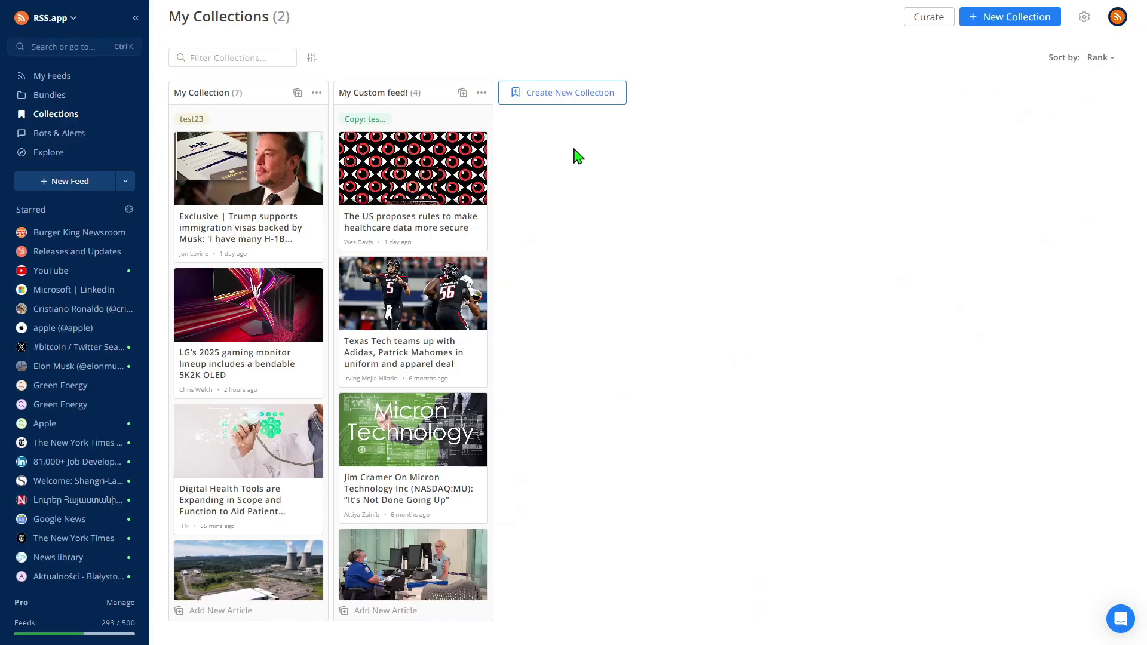
click(199, 93)
scroll(839, 414, down, 15)
scroll(842, 416, up, 15)
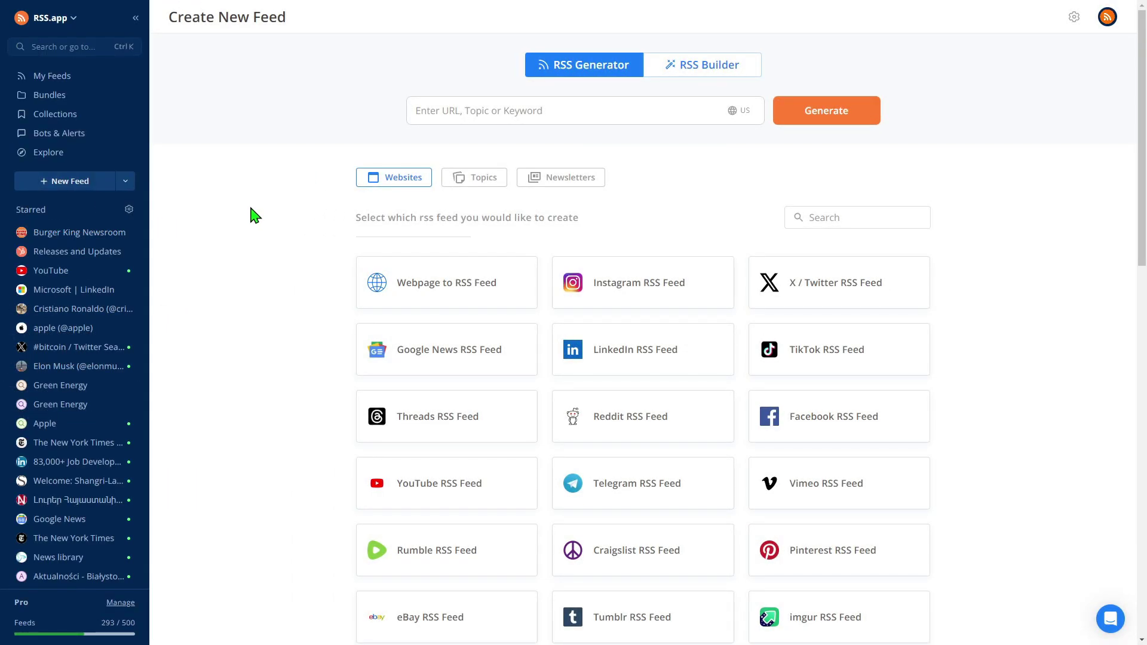
Generate a feed from the pasted LinkedIn New York jobs link and save it
click(534, 112)
text(https://www.linkedin.com/jobs/linkedin-jobs-new-york?position=1&pageNum=0)
click(838, 119)
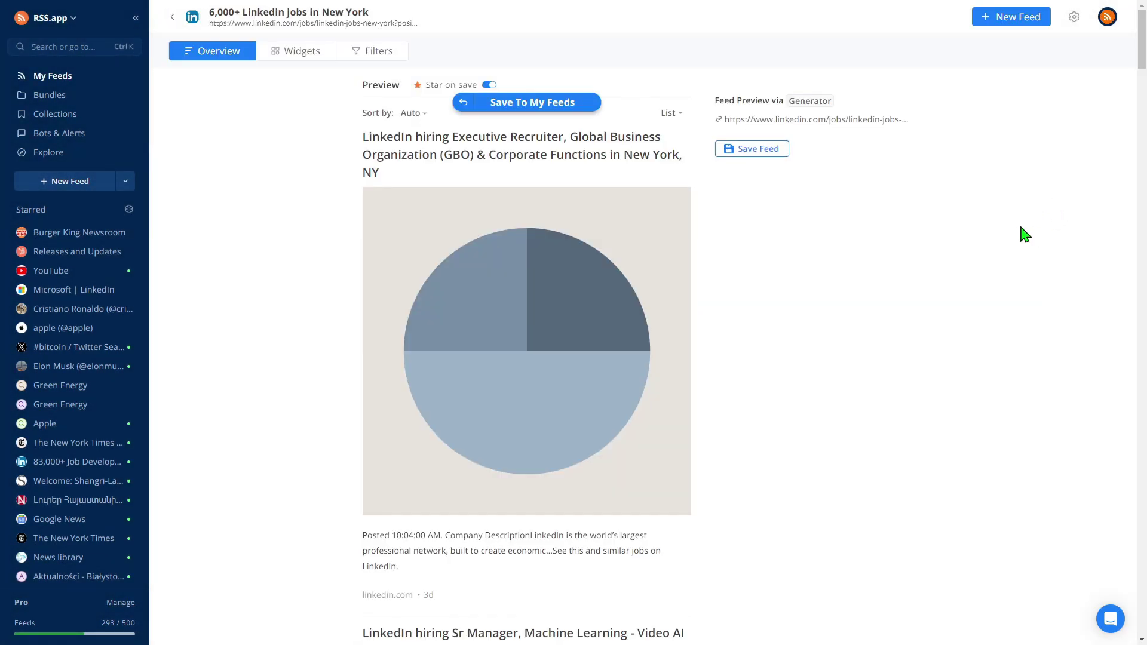
scroll(993, 281, down, 10)
scroll(980, 302, down, 10)
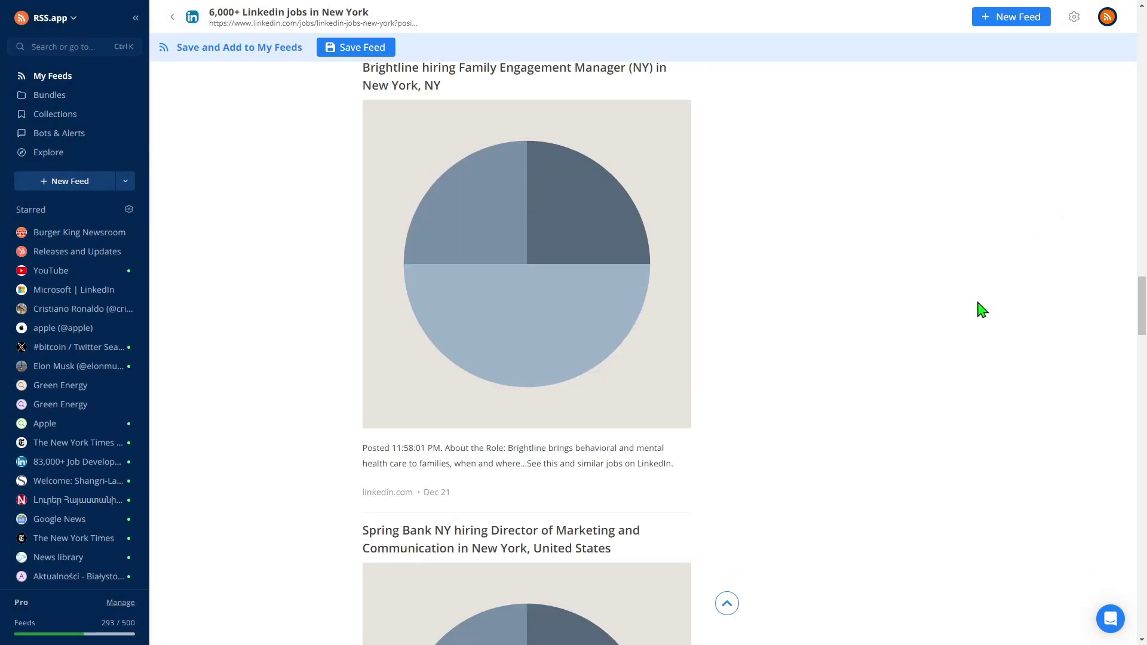
key(Home)
click(572, 118)
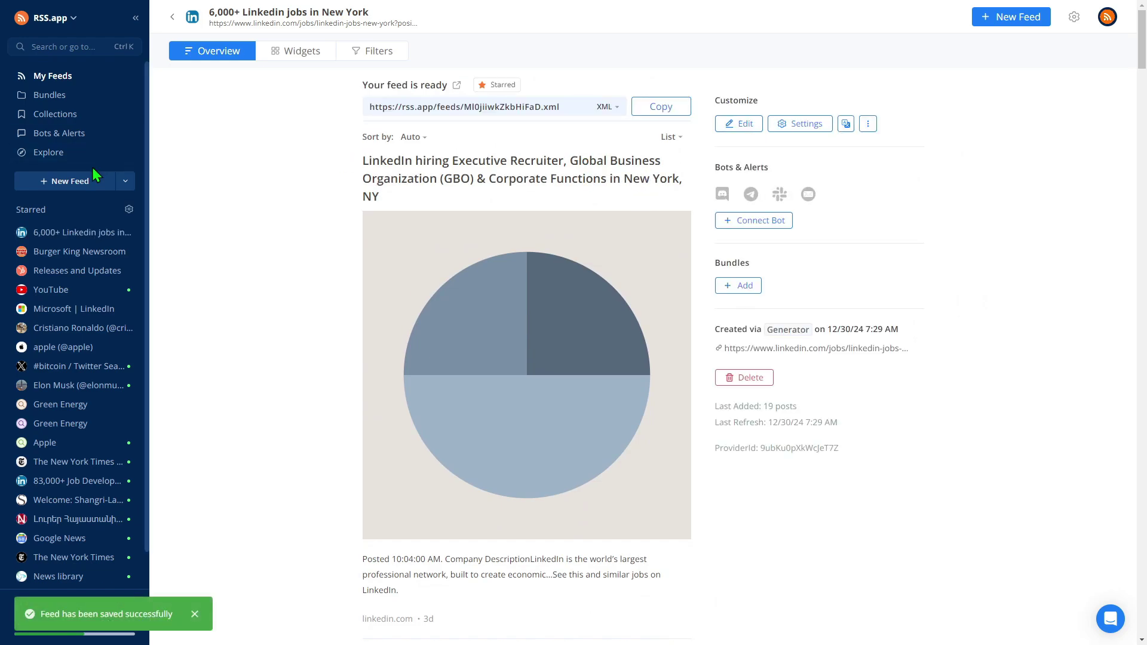
Create a new feed from the Apple United States jobs link and save it
click(81, 182)
click(645, 113)
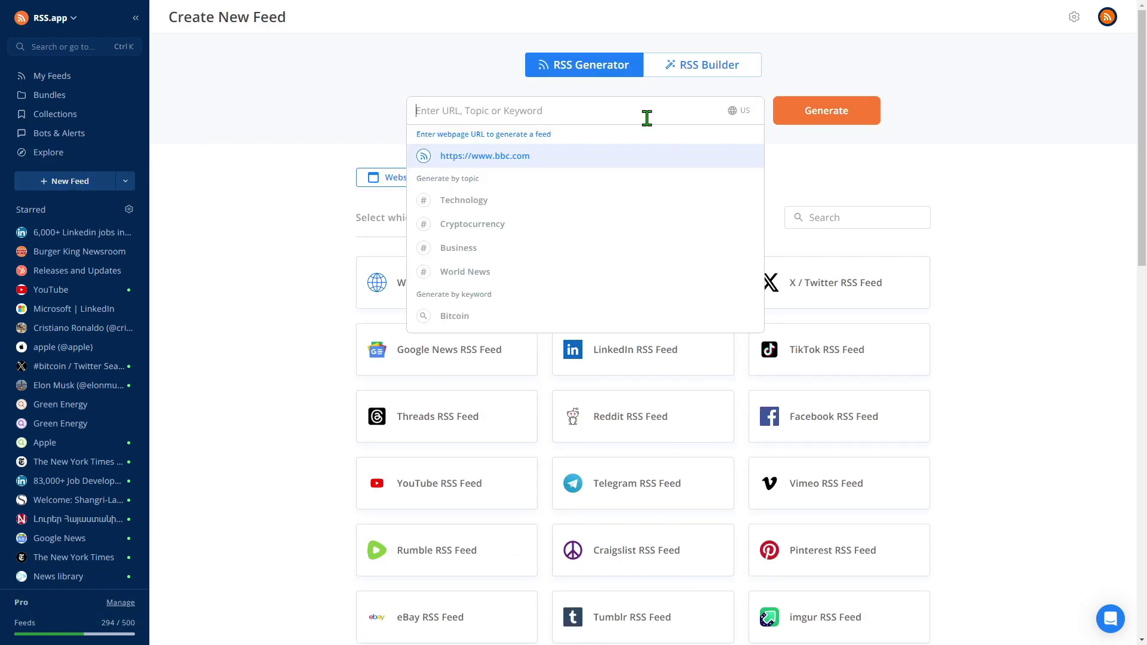
text(https://jobs.apple.com/en-us/search?location=united-states-USA)
key(Return)
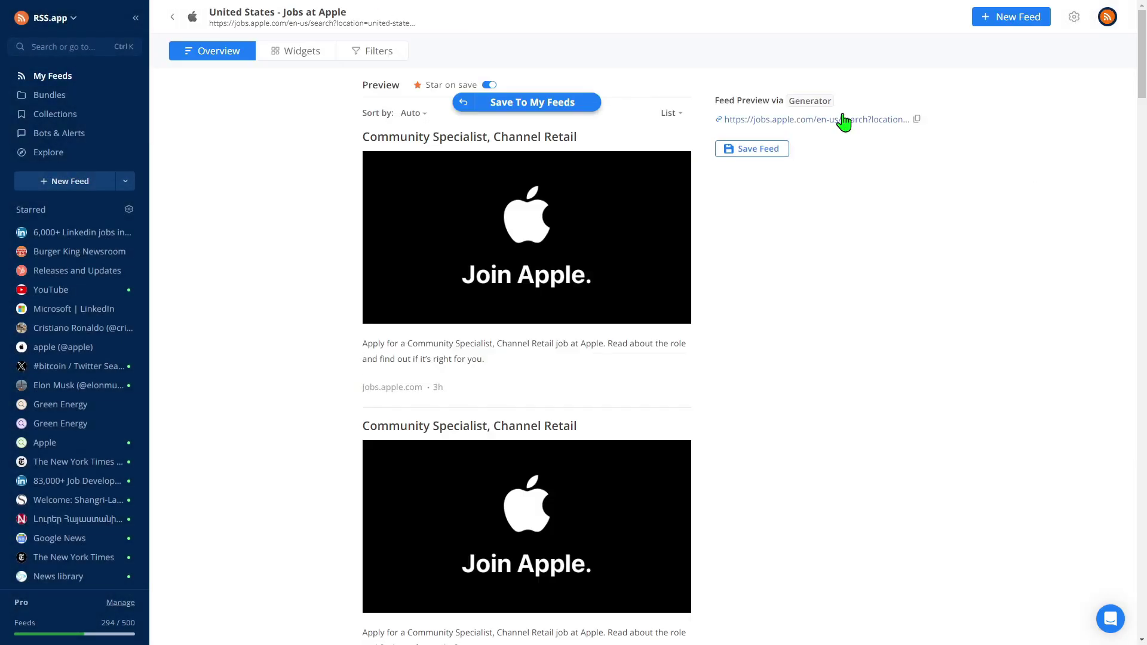
click(751, 148)
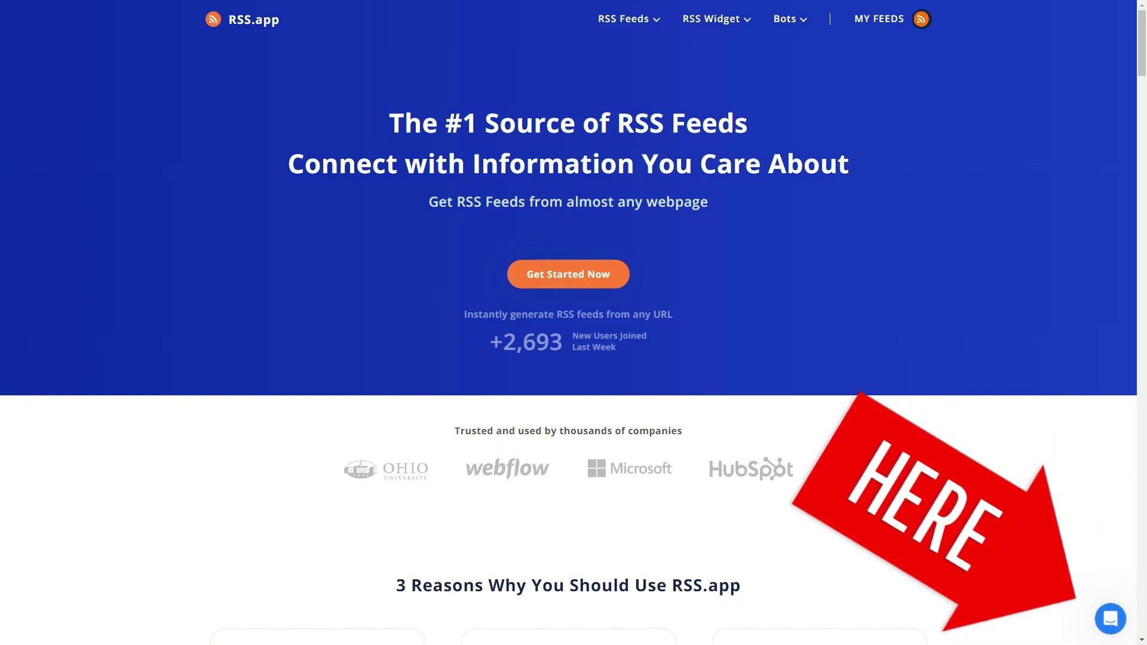
click(1110, 624)
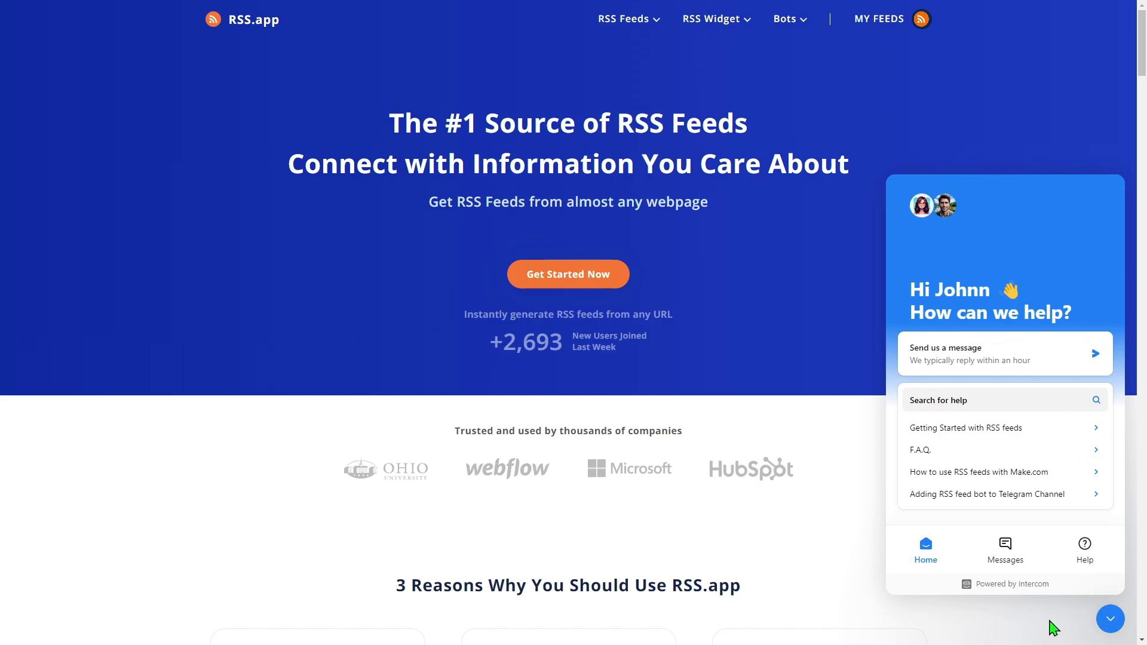
click(1109, 619)
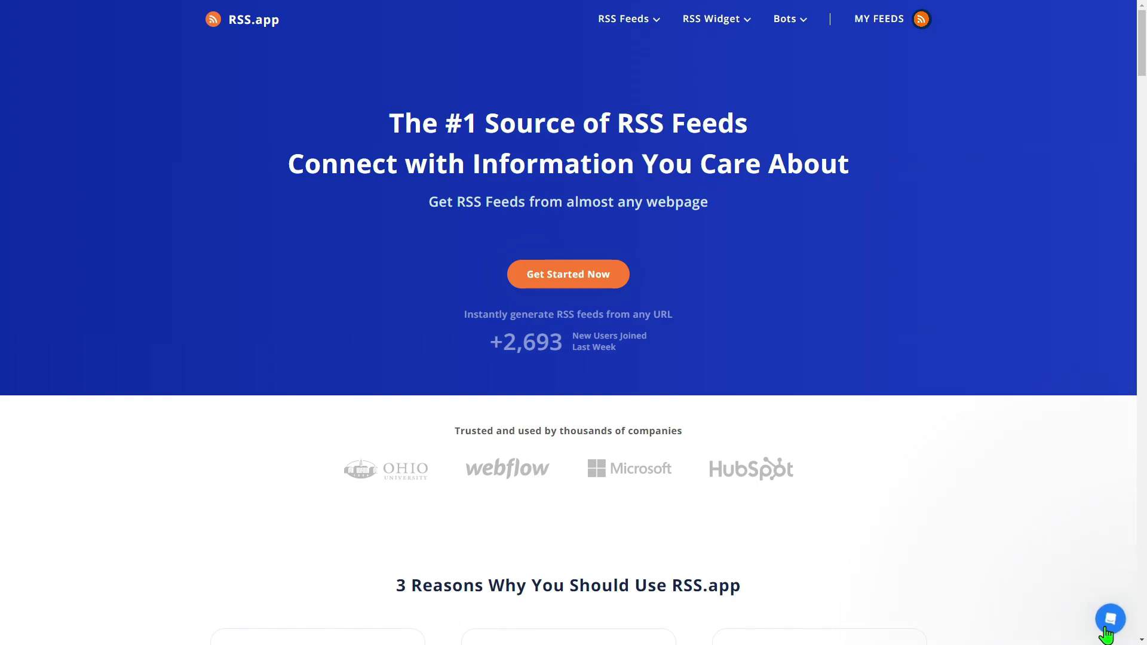